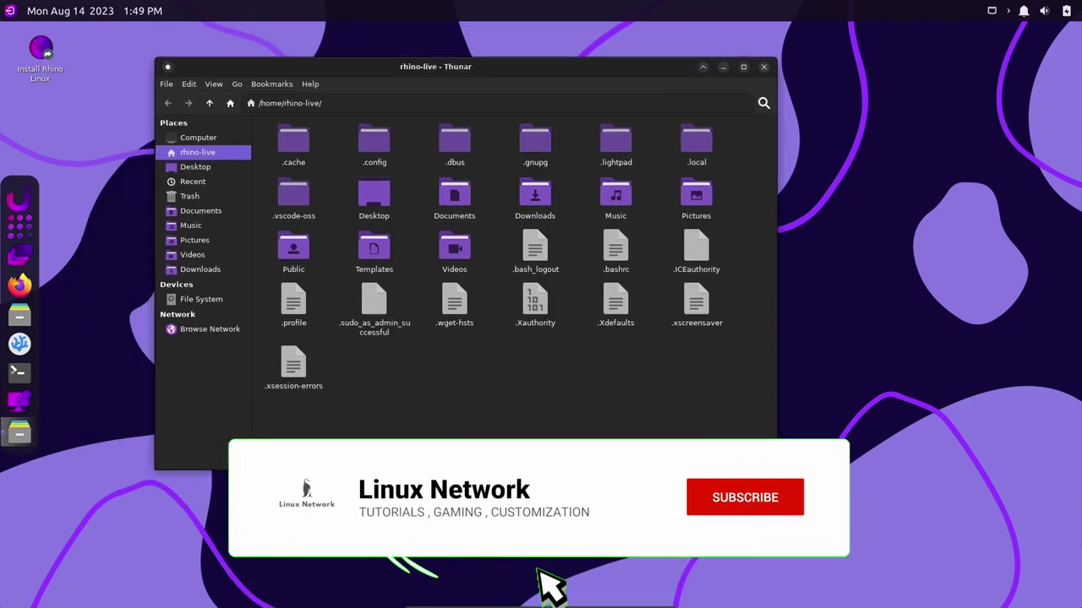
# Step: View the Thunar file manager's About information, including its version, and quit the file manager
pyautogui.hotkey('alt', 'h')
pyautogui.press('a')
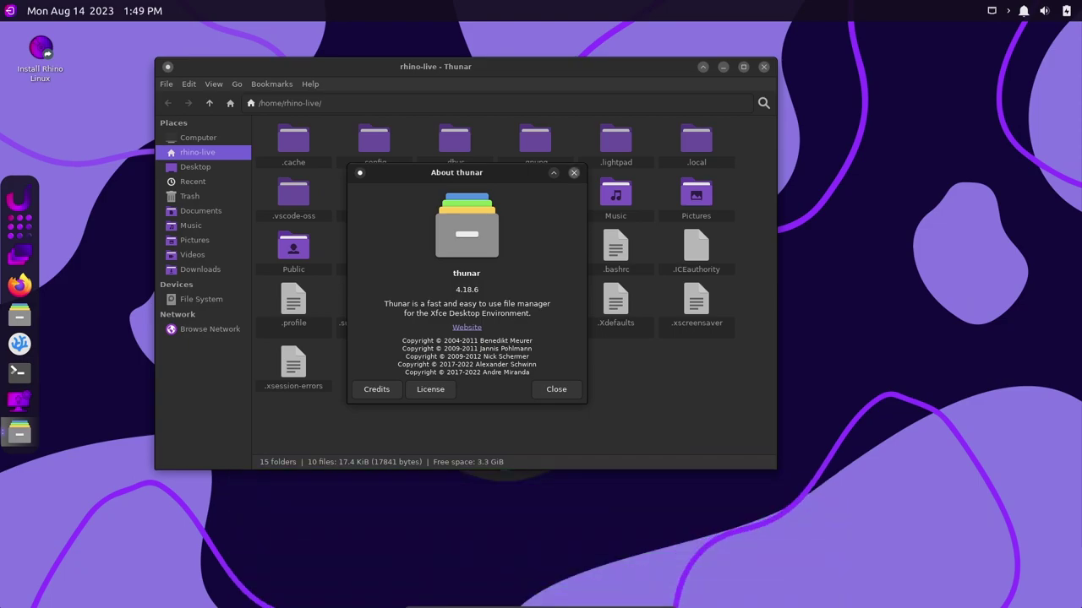
pyautogui.press('Escape')
pyautogui.hotkey('ctrl', 'q')
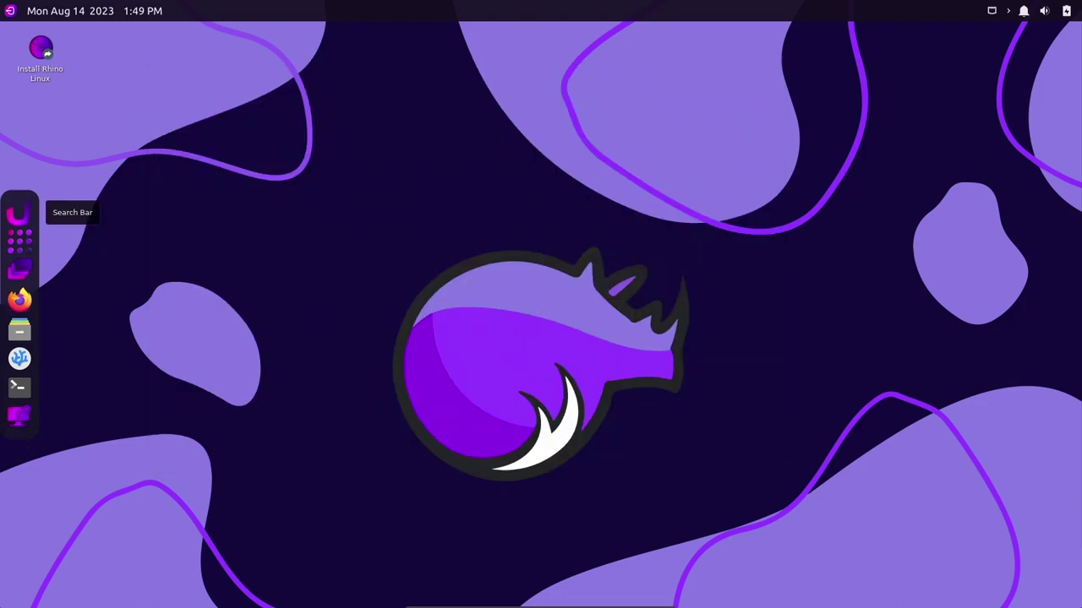
# Step: Open the Ulauncher search bar, view its preferences, and close the preferences window
pyautogui.click(19, 213)
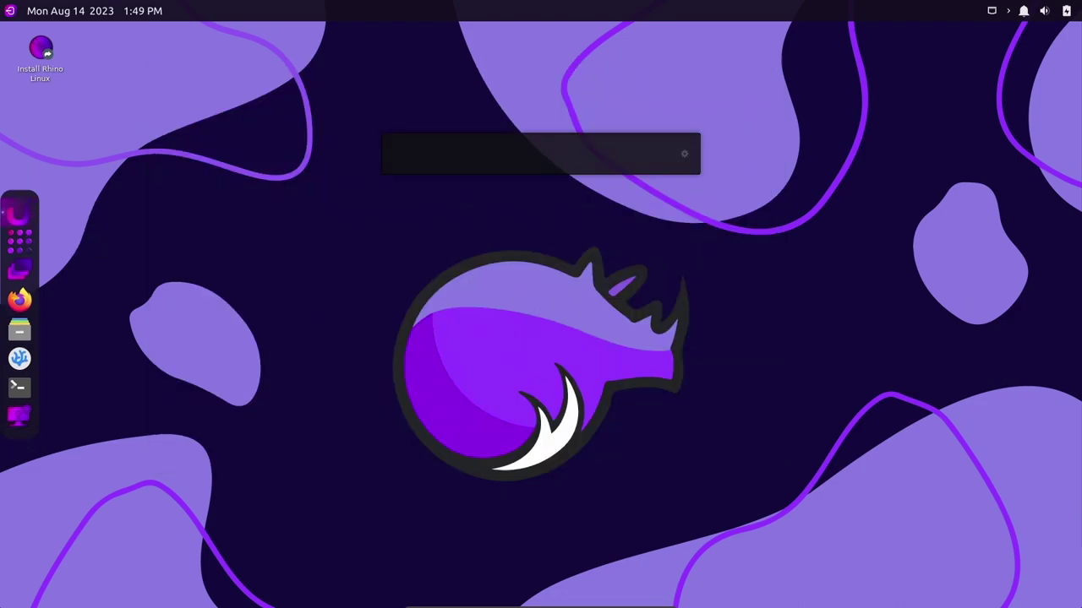
pyautogui.press('Escape')
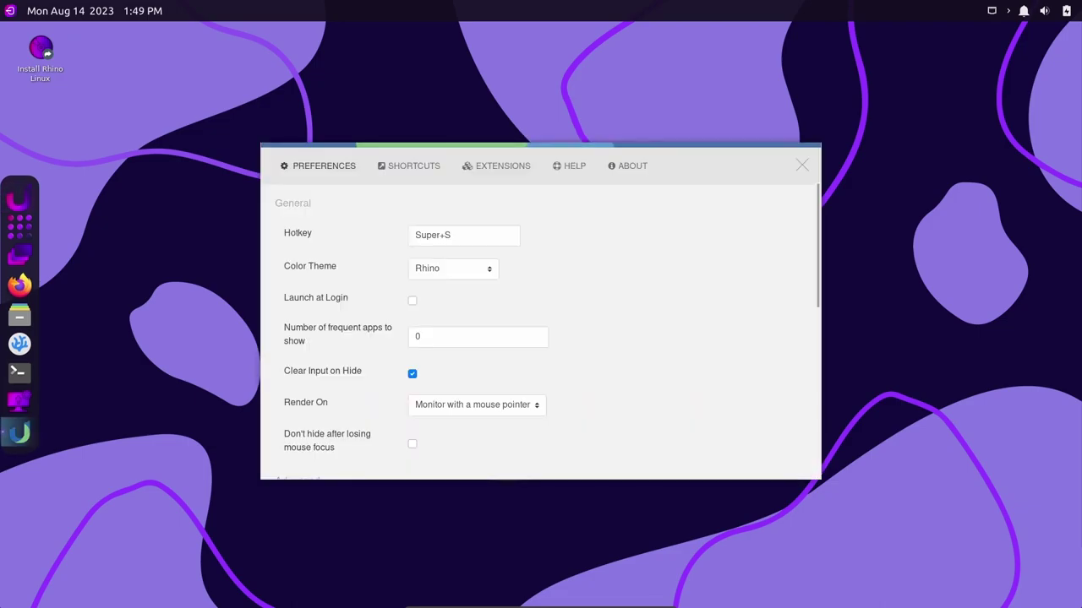
pyautogui.hotkey('alt', 'F4')
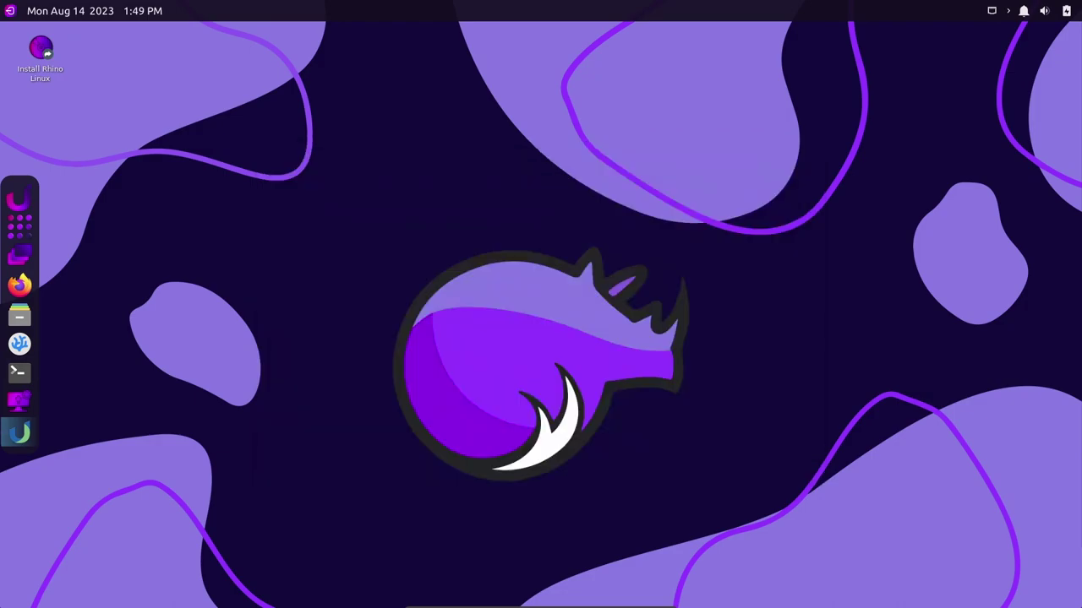
# Step: Open Window Manager Tweaks and review its settings from Cycling and Focus through Workspaces to Compositor, and close it
pyautogui.click(19, 224)
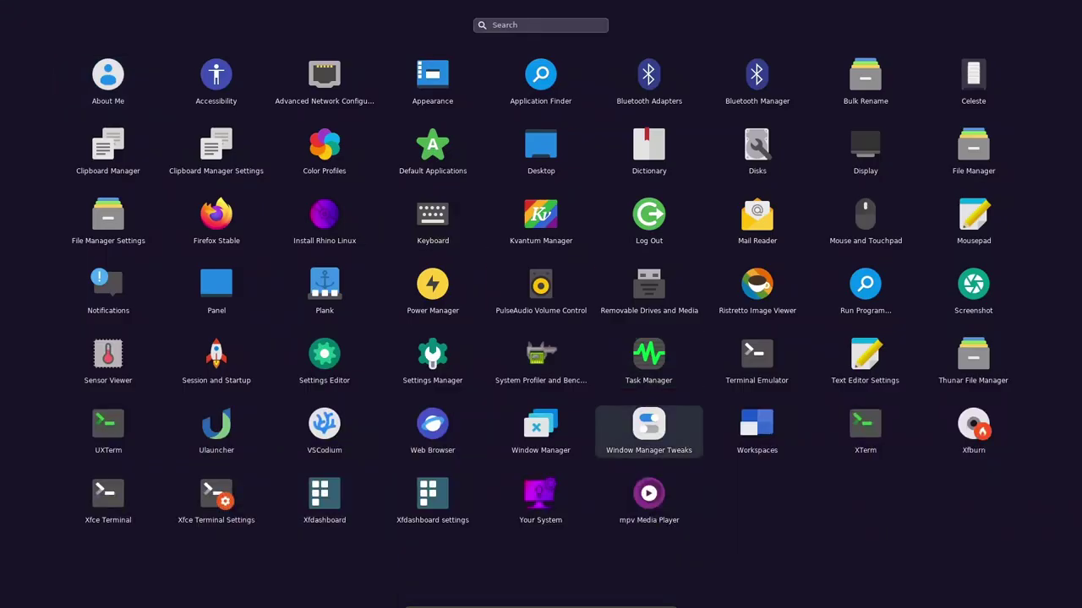
pyautogui.click(600, 440)
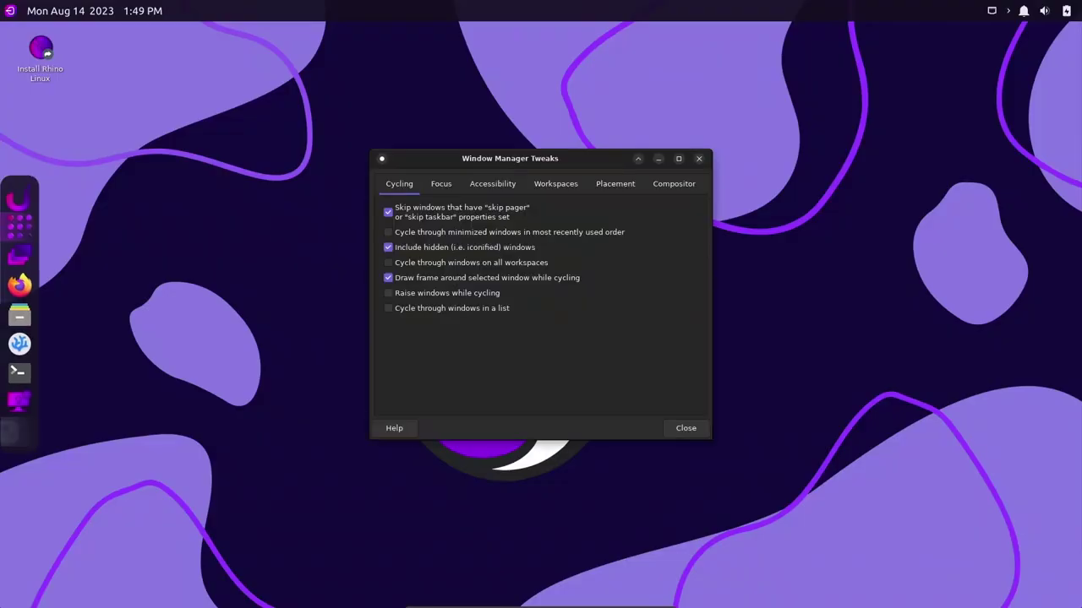
pyautogui.hotkey('ctrl', 'pagedown')
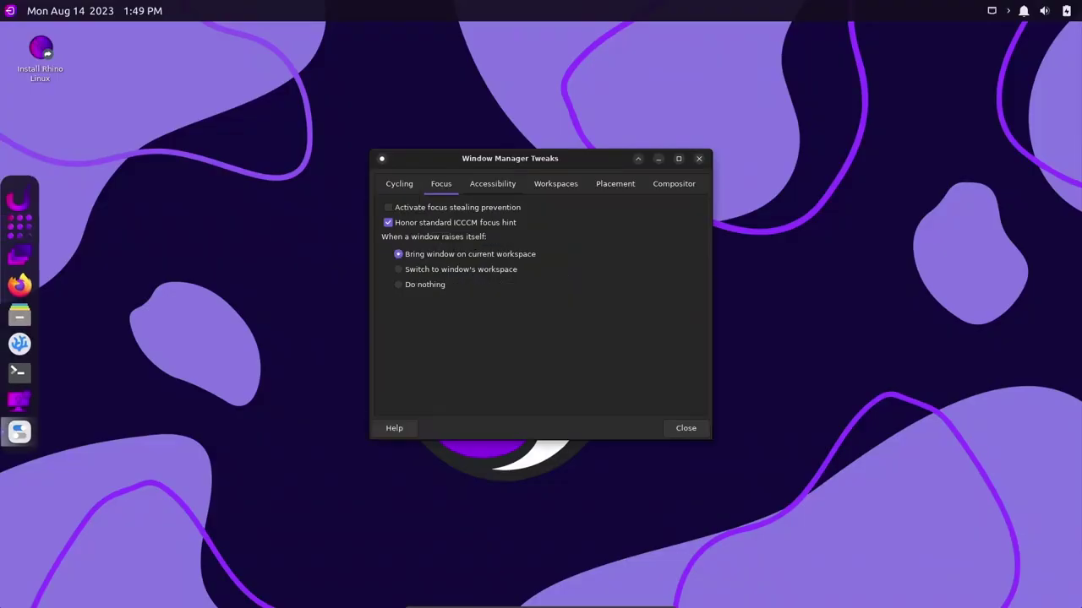
pyautogui.hotkey('ctrl', 'pagedown')
pyautogui.hotkey('ctrl', 'pagedown')
pyautogui.hotkey('ctrl', 'pagedown')
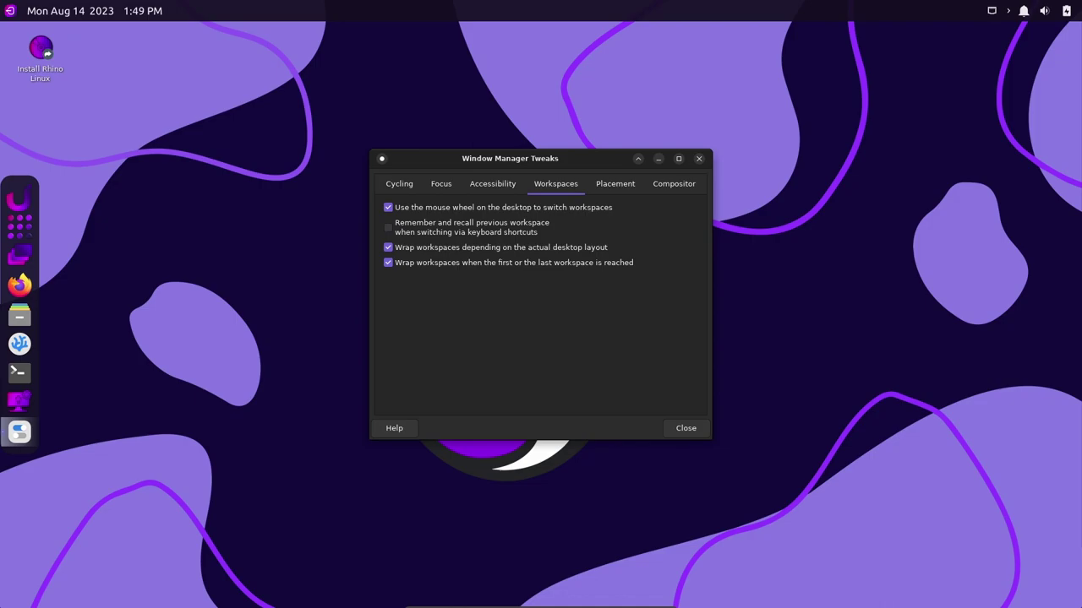
pyautogui.hotkey('ctrl', 'pagedown')
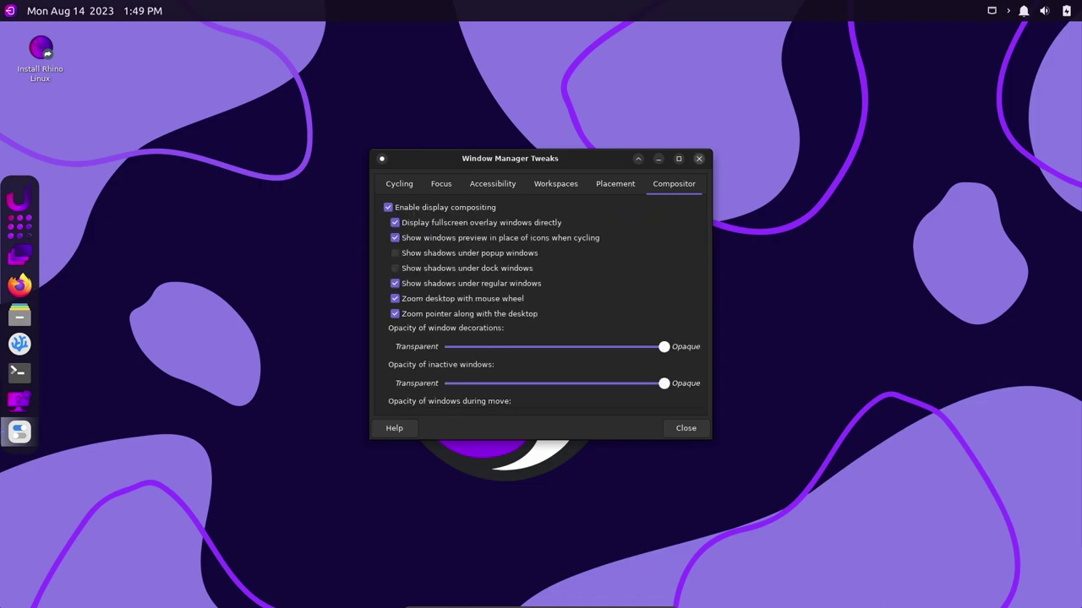
pyautogui.press('Escape')
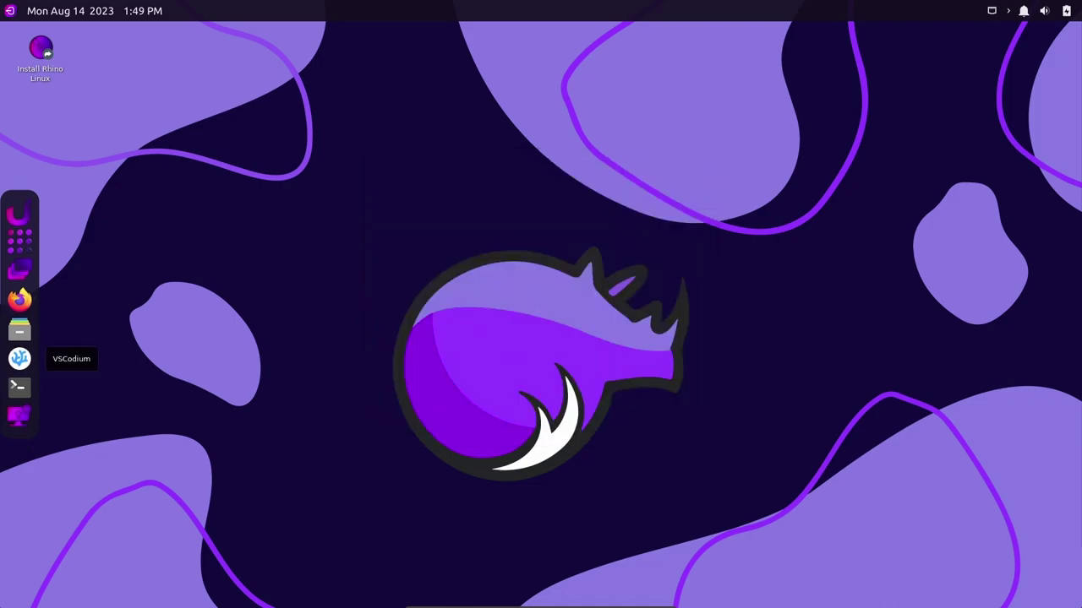
# Step: Run uname -a and uname -r in a terminal to check the kernel version, and close the terminal
pyautogui.moveTo(19, 387); pyautogui.dragTo(40, 387)
pyautogui.click(20, 387)
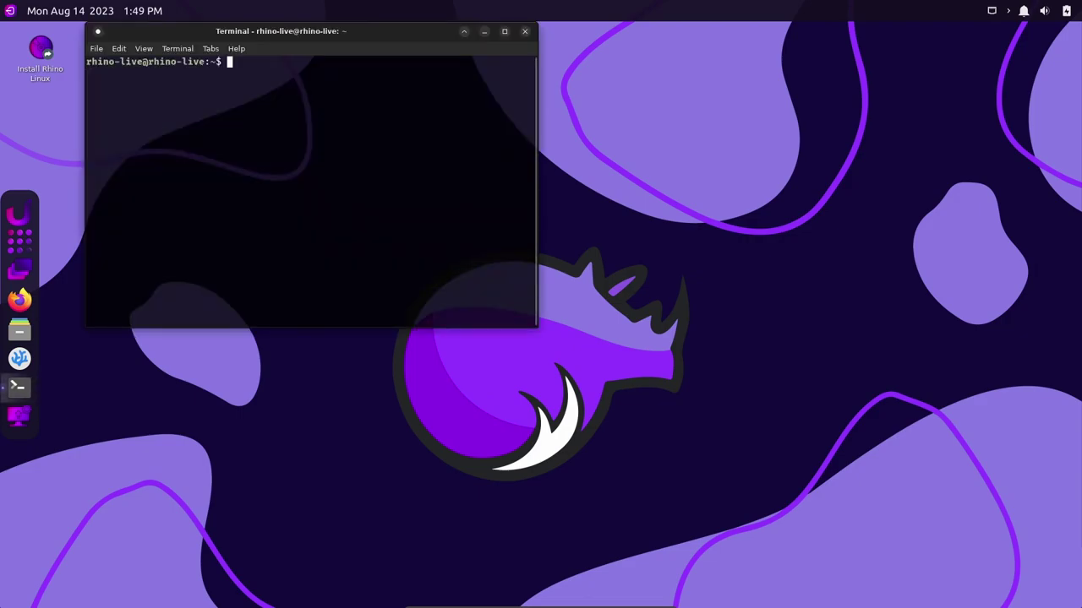
pyautogui.write('uname -a')
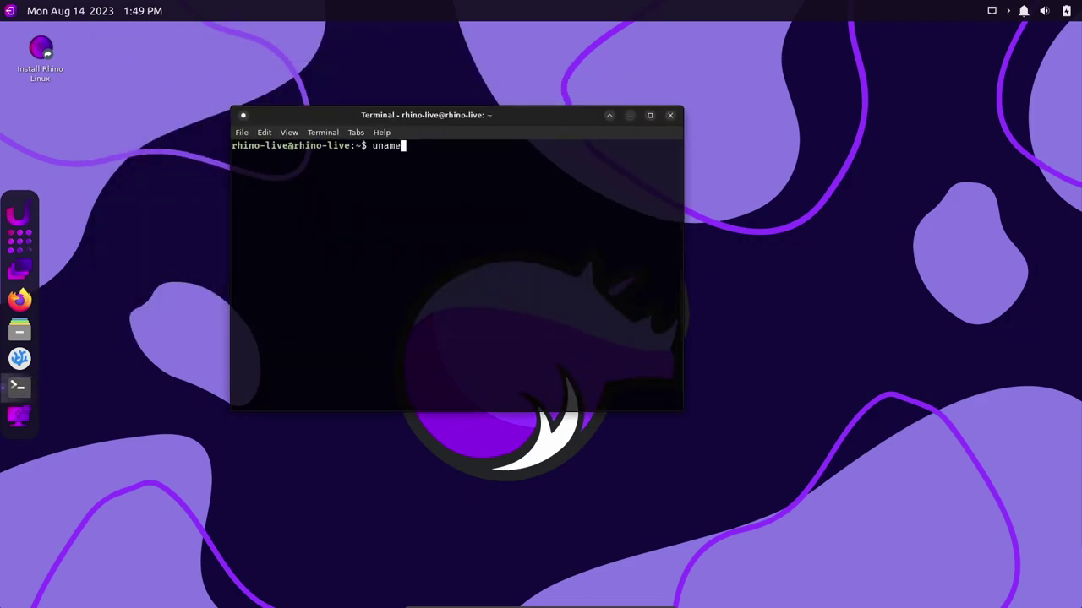
pyautogui.press('Return')
pyautogui.write('uname -r')
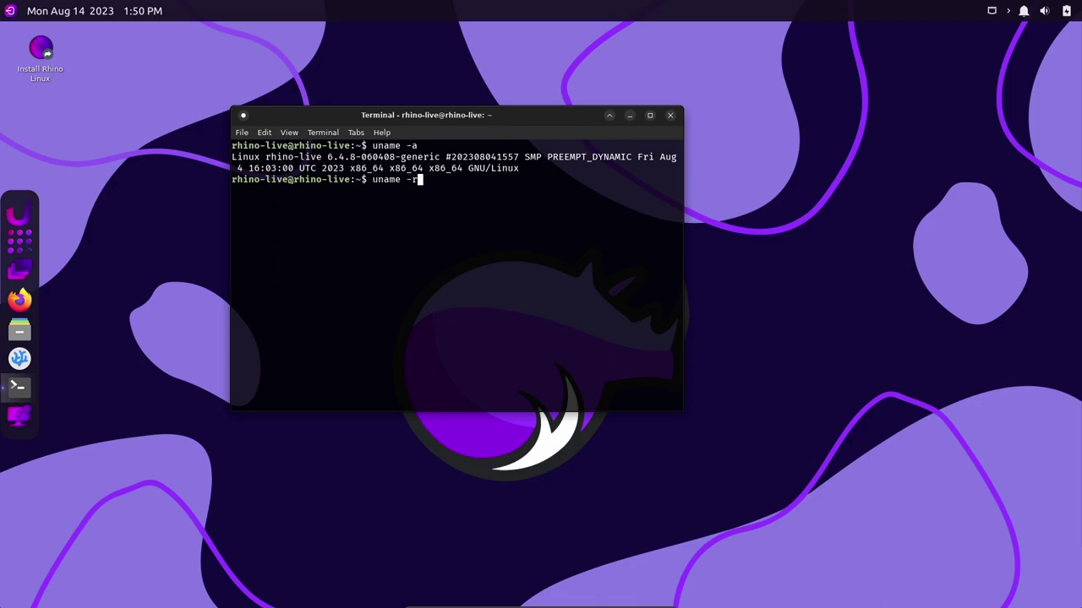
pyautogui.press('Return')
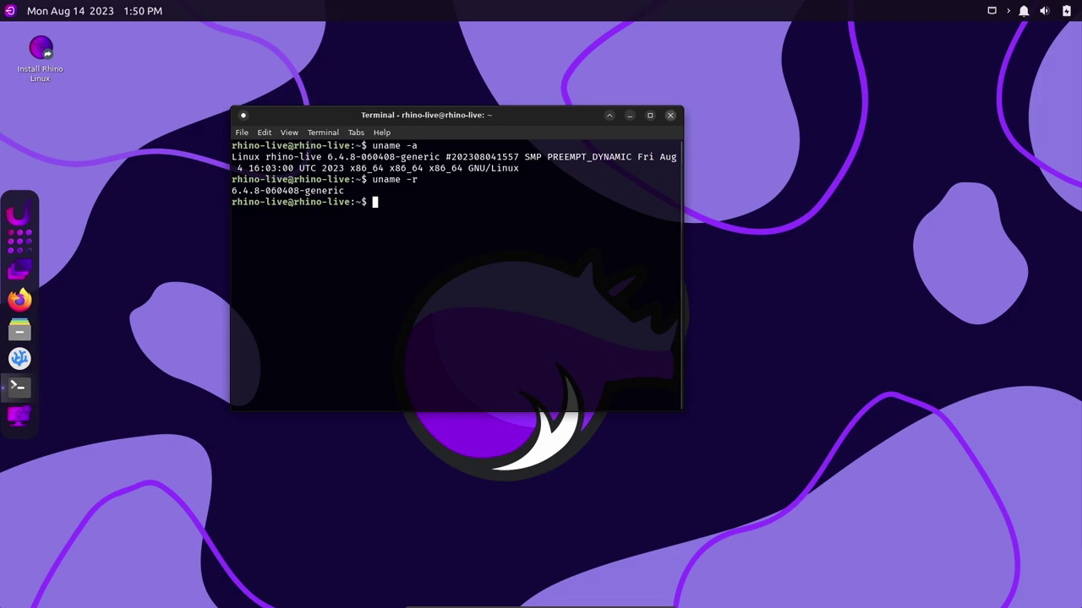
pyautogui.click(671, 115)
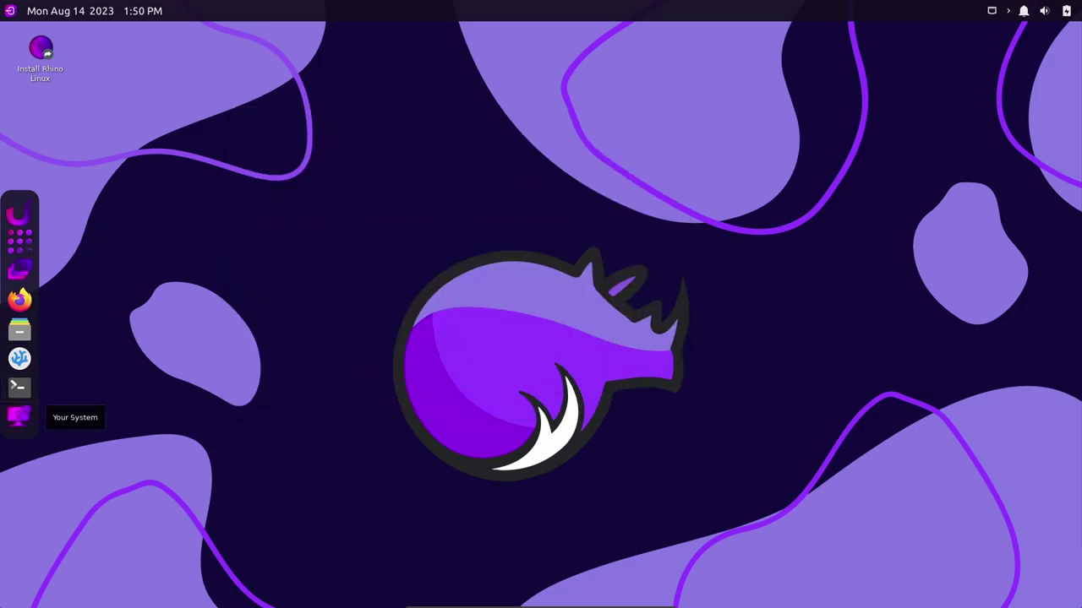
# Step: View the hardware and OS details in Your System and the VSCodium welcome page, closing each window after viewing
pyautogui.click(19, 415)
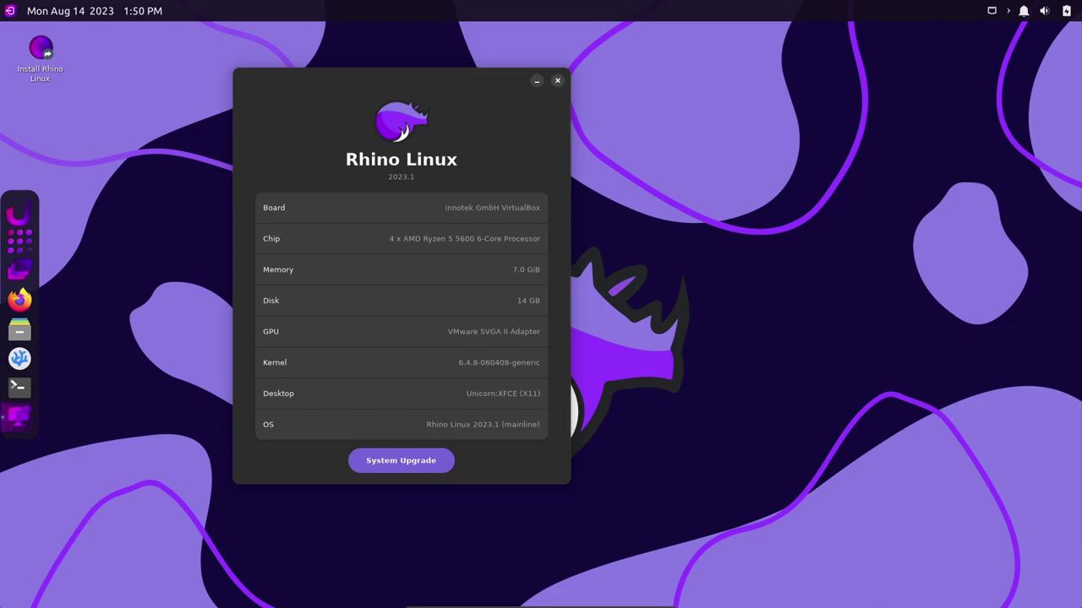
pyautogui.hotkey('alt', 'F4')
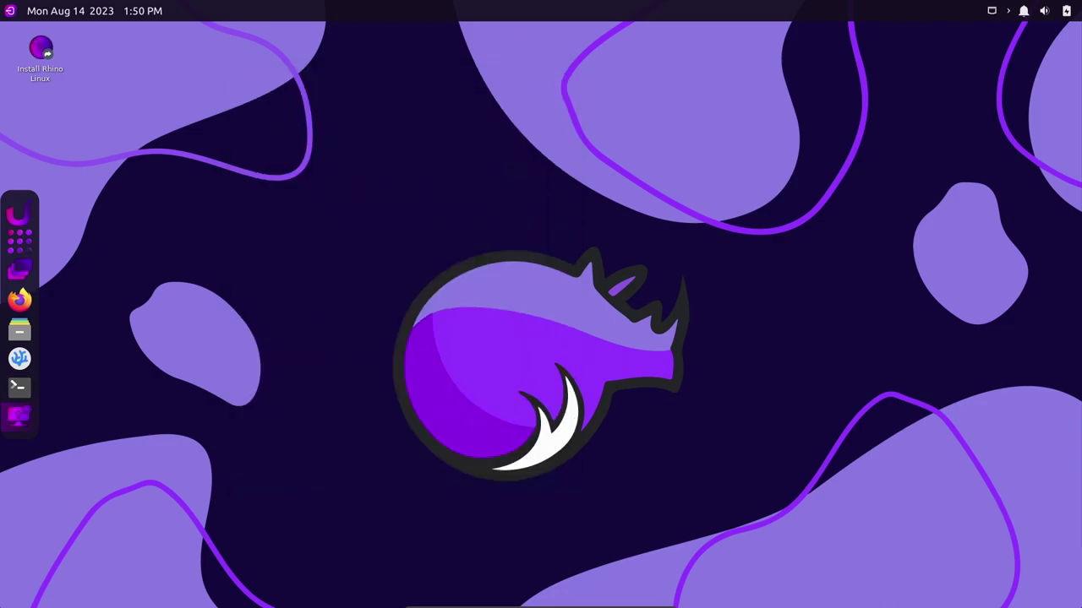
pyautogui.click(19, 358)
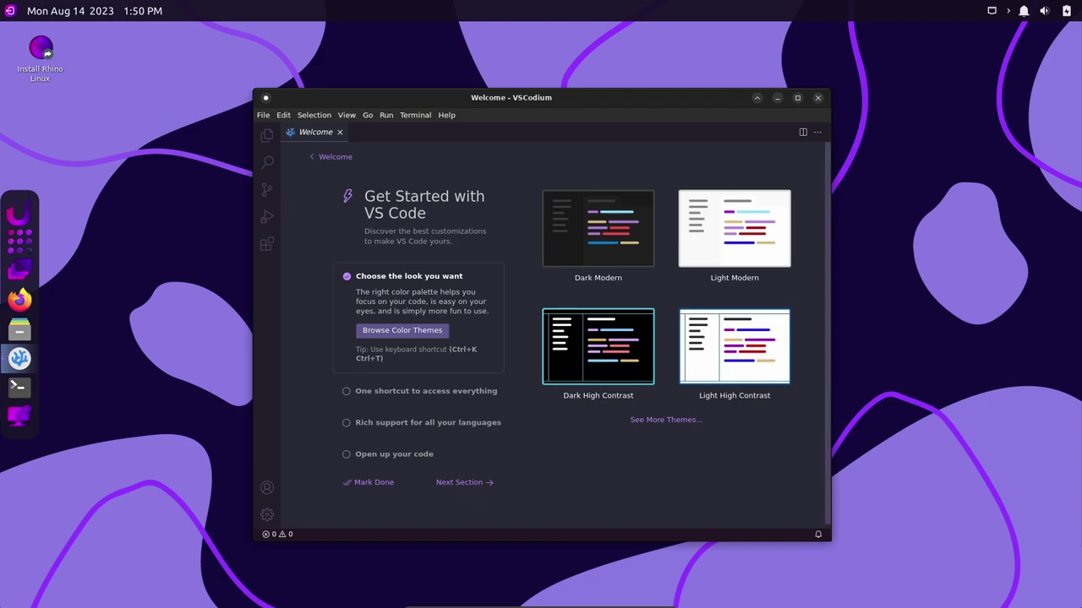
pyautogui.click(817, 97)
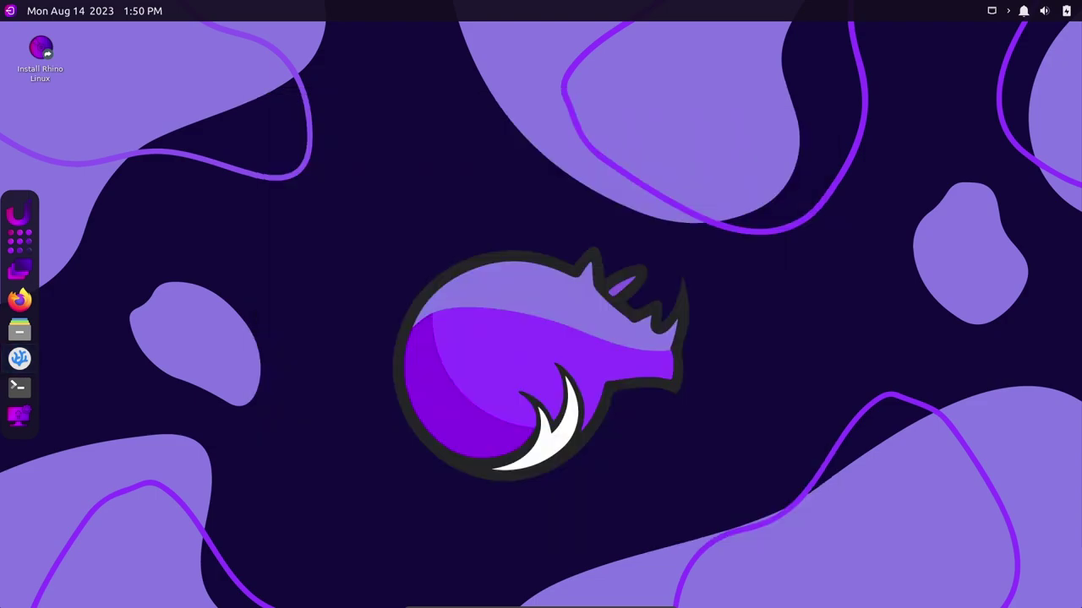
# Step: Open Task Manager to check the CPU load, memory usage and running processes, and close it
pyautogui.click(20, 243)
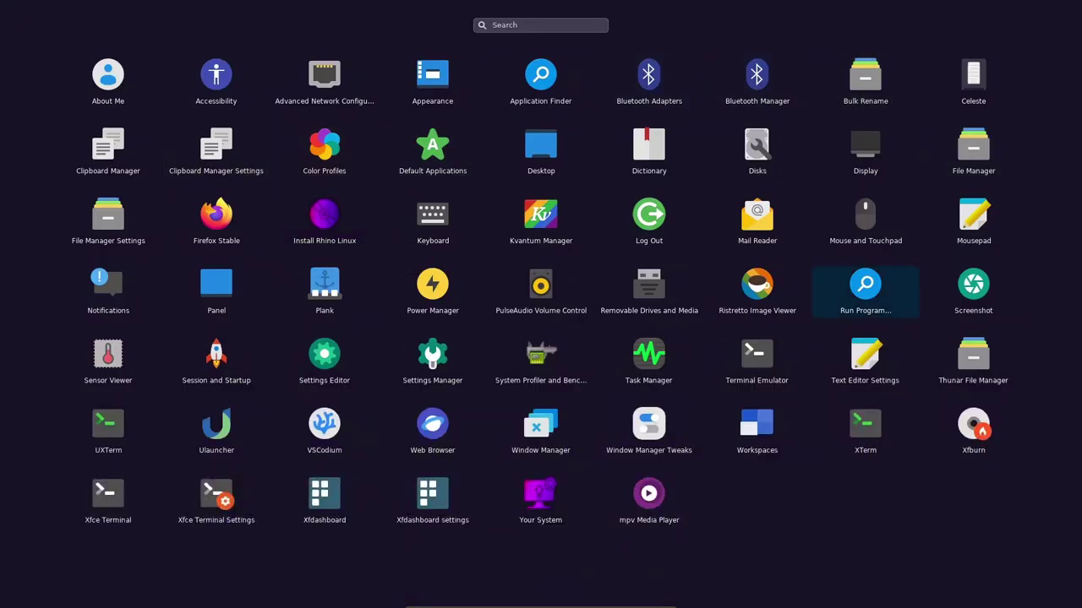
pyautogui.click(648, 359)
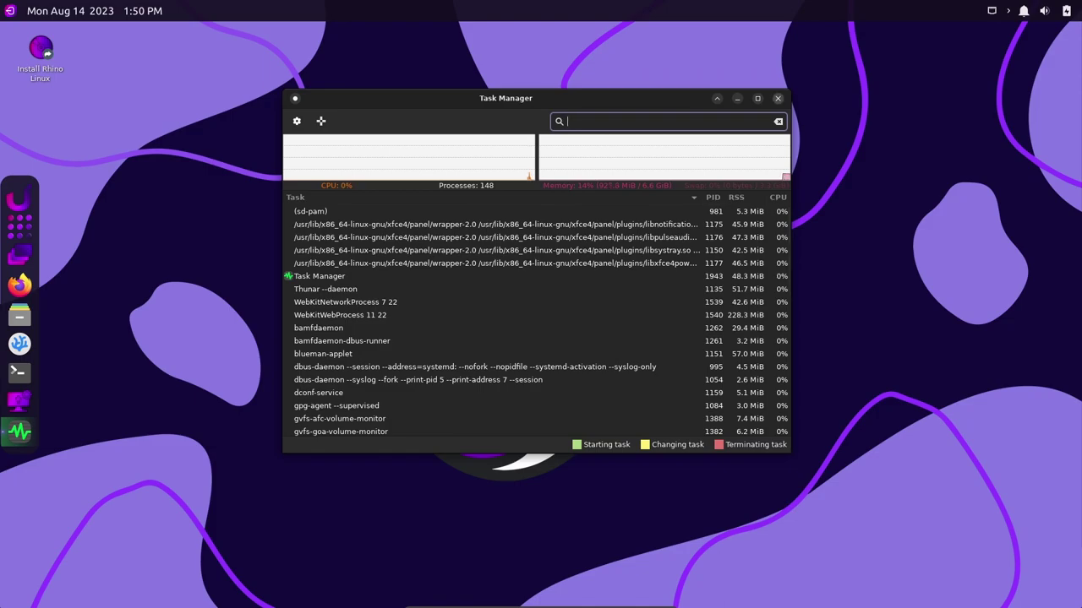
pyautogui.hotkey('alt', 'F4')
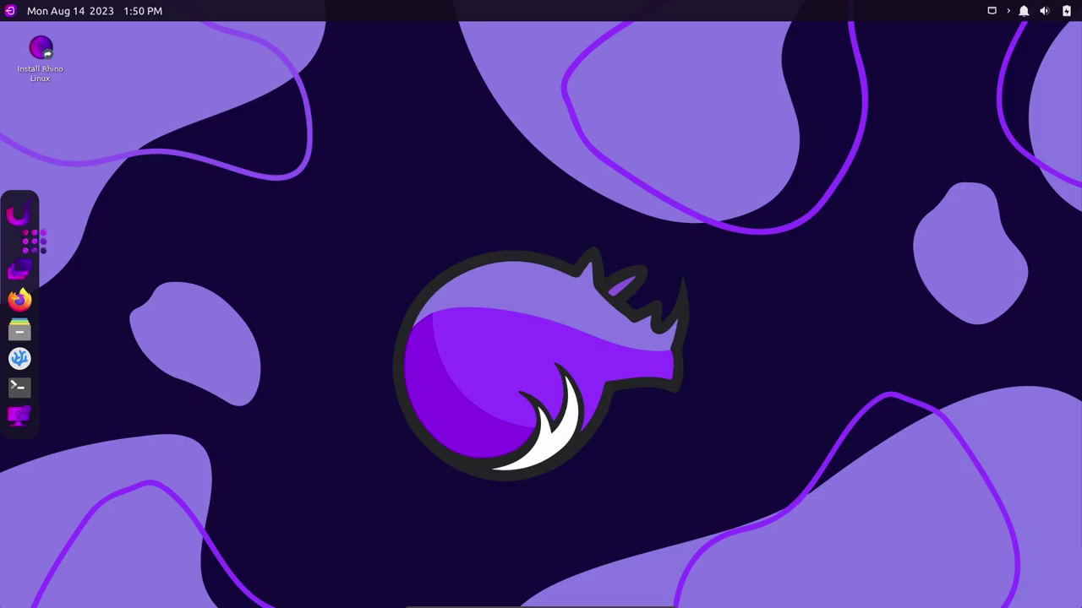
# Step: Open Kvantum Manager, view its About information, and close the program
pyautogui.press('super')
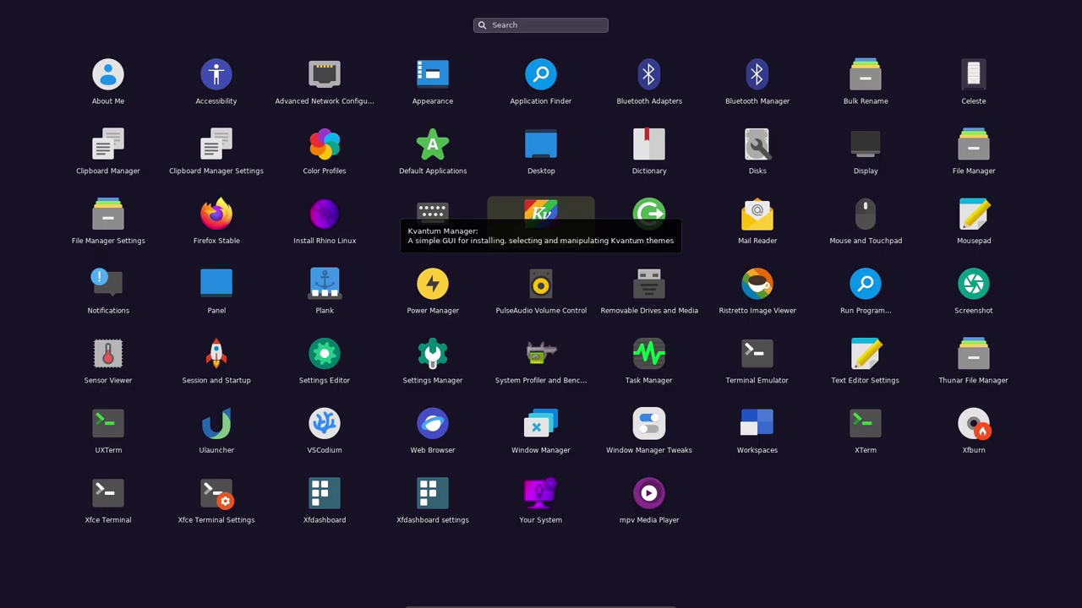
pyautogui.click(541, 213)
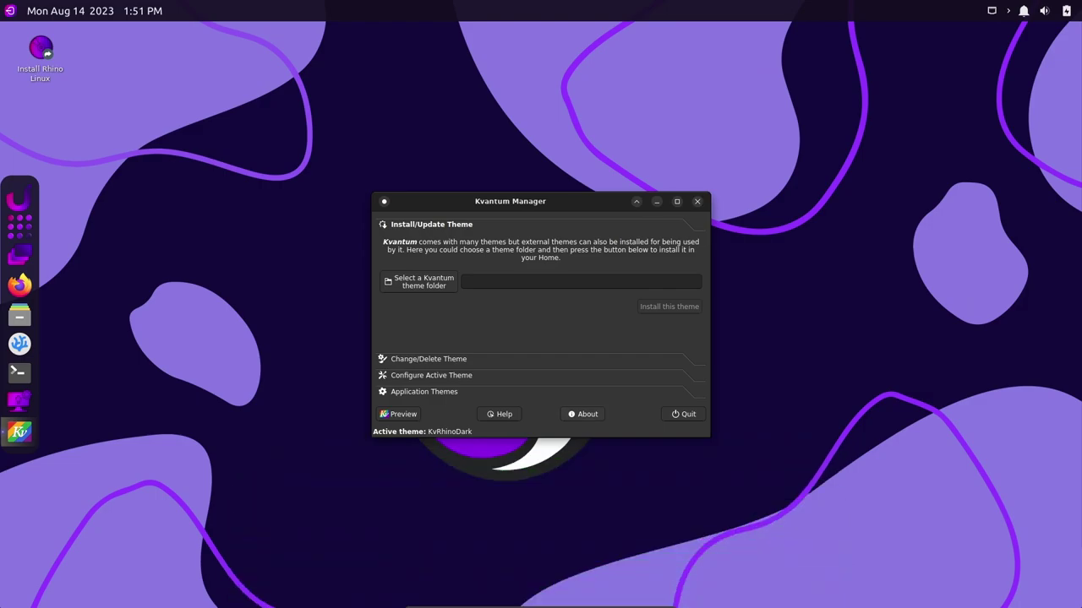
pyautogui.click(583, 415)
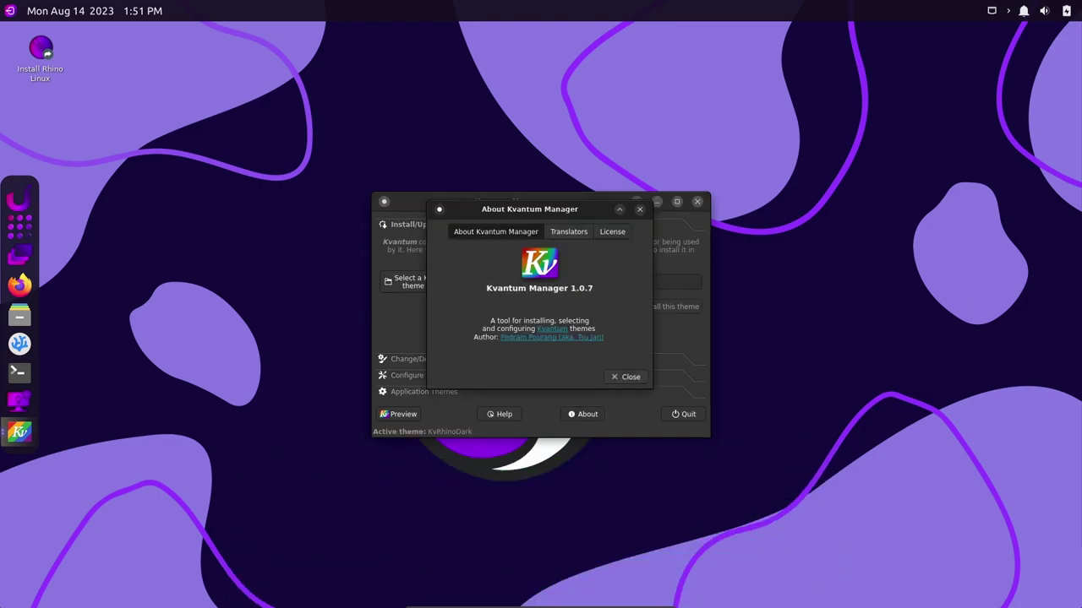
pyautogui.click(627, 377)
pyautogui.click(697, 201)
# Step: Review the desktop's Menus and Icons settings and set the wallpaper to the red and purple blob image with the wireframe rhino
pyautogui.rightClick(461, 155)
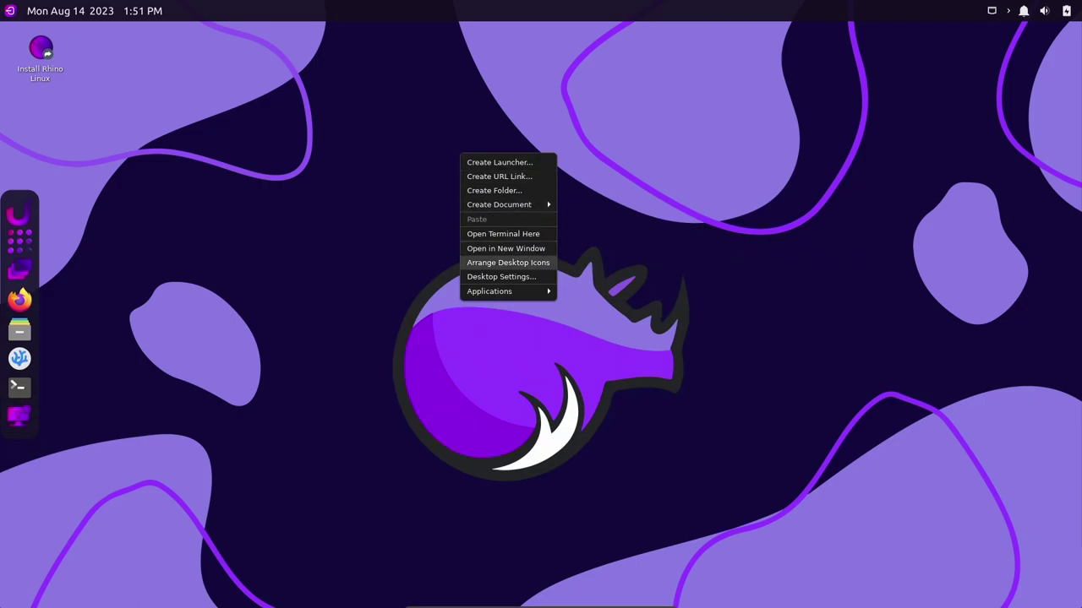
pyautogui.click(501, 276)
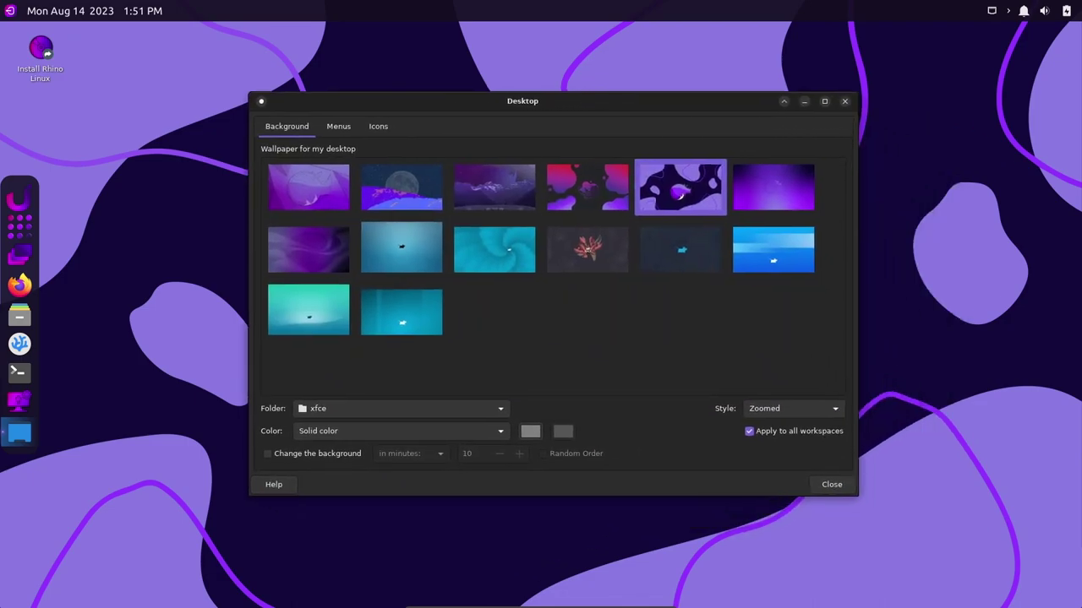
pyautogui.click(338, 125)
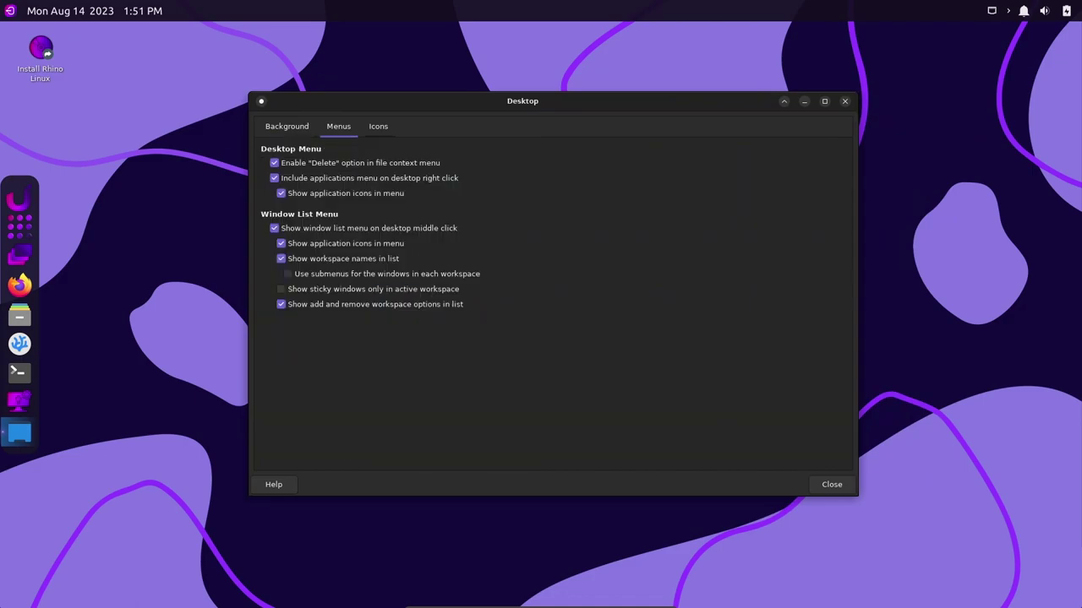
pyautogui.click(377, 126)
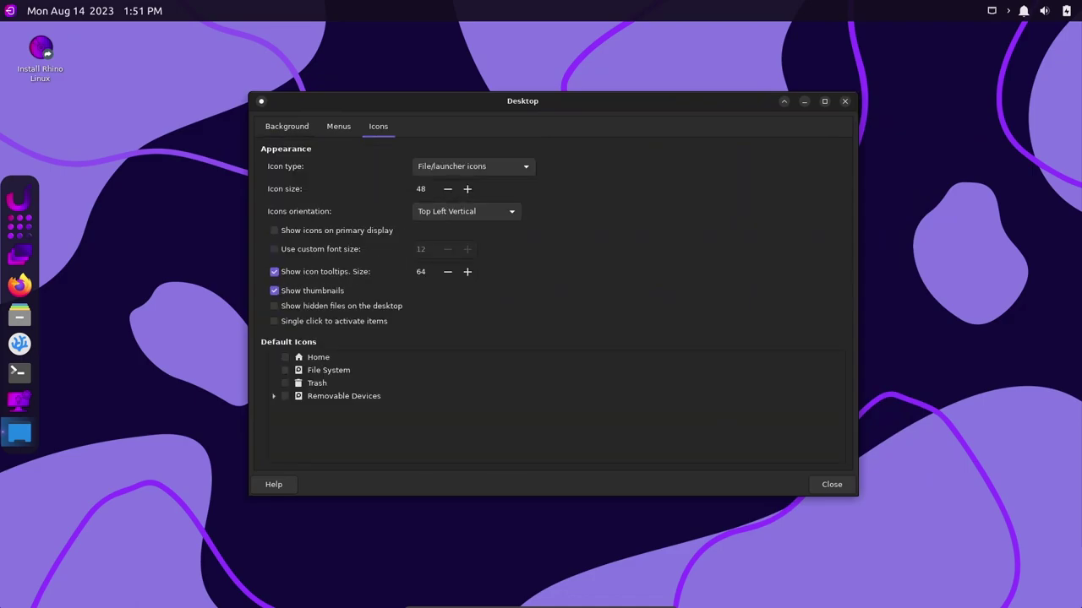
pyautogui.click(286, 126)
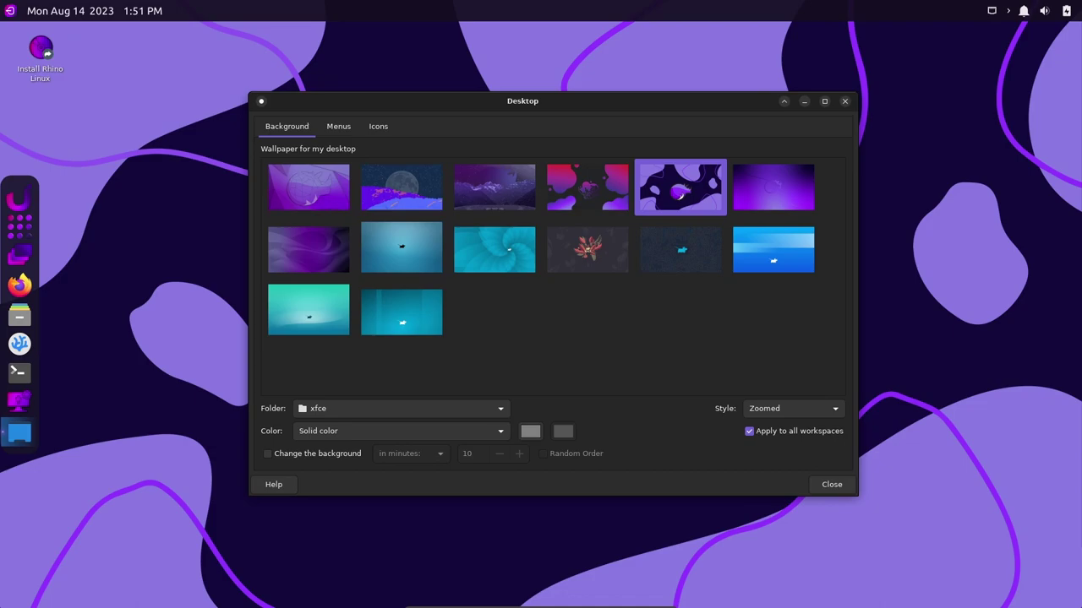
pyautogui.click(588, 186)
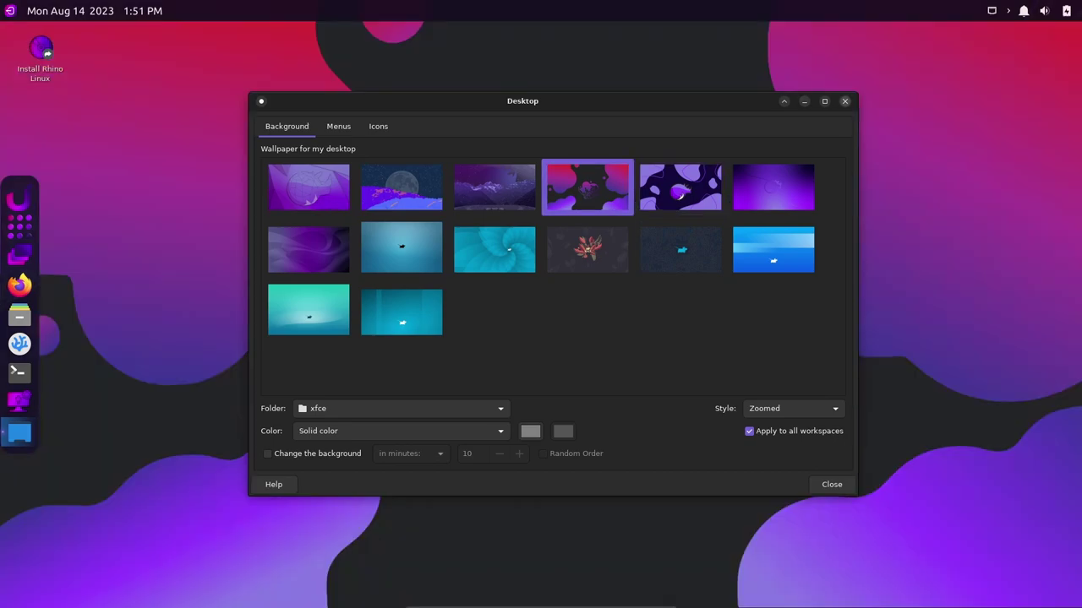
pyautogui.click(844, 100)
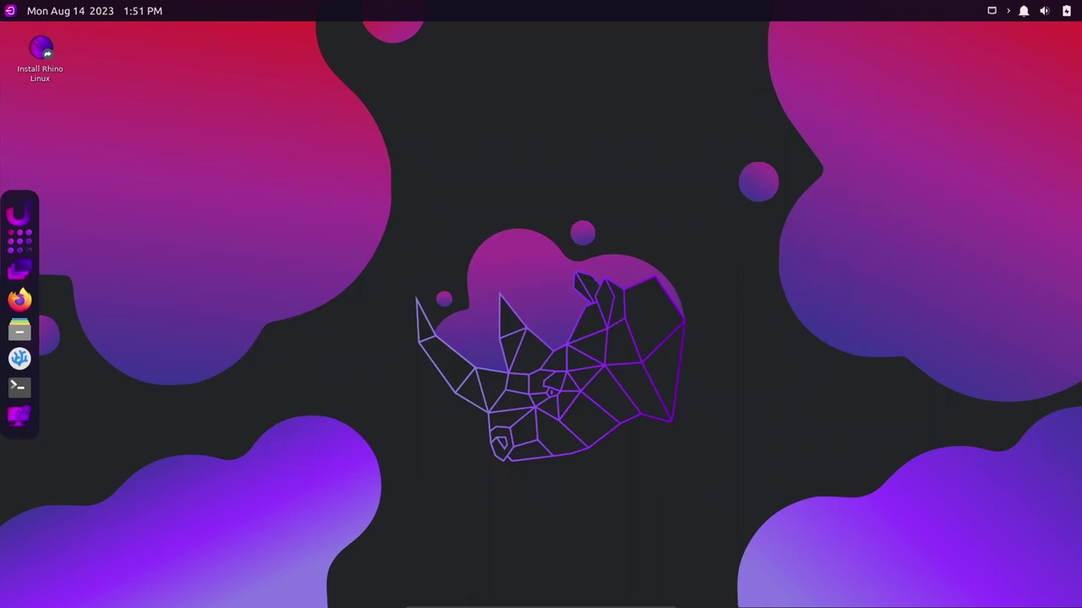
# Step: View the calendar for the current month from the date display and close it
pyautogui.click(94, 10)
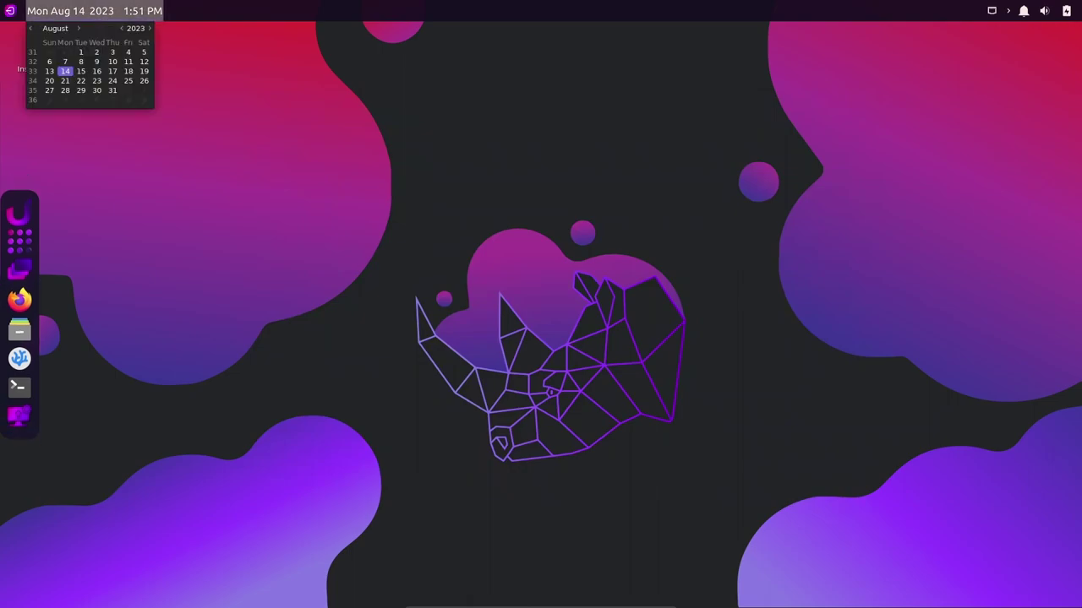
pyautogui.press('Escape')
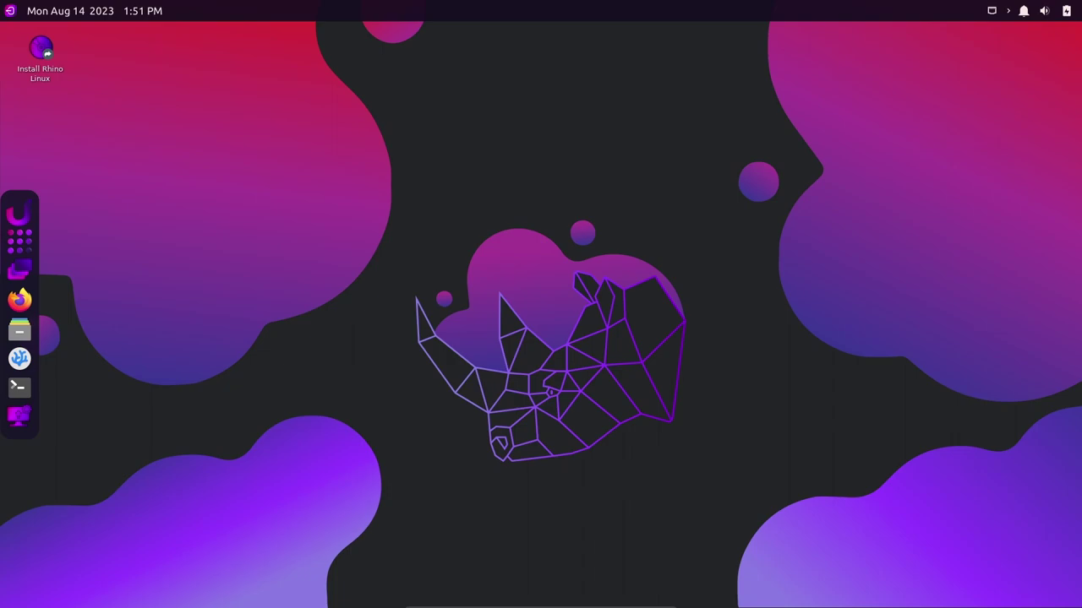
# Step: View the volume controls, the notification options and the power options in turn, and close them
pyautogui.click(1045, 10)
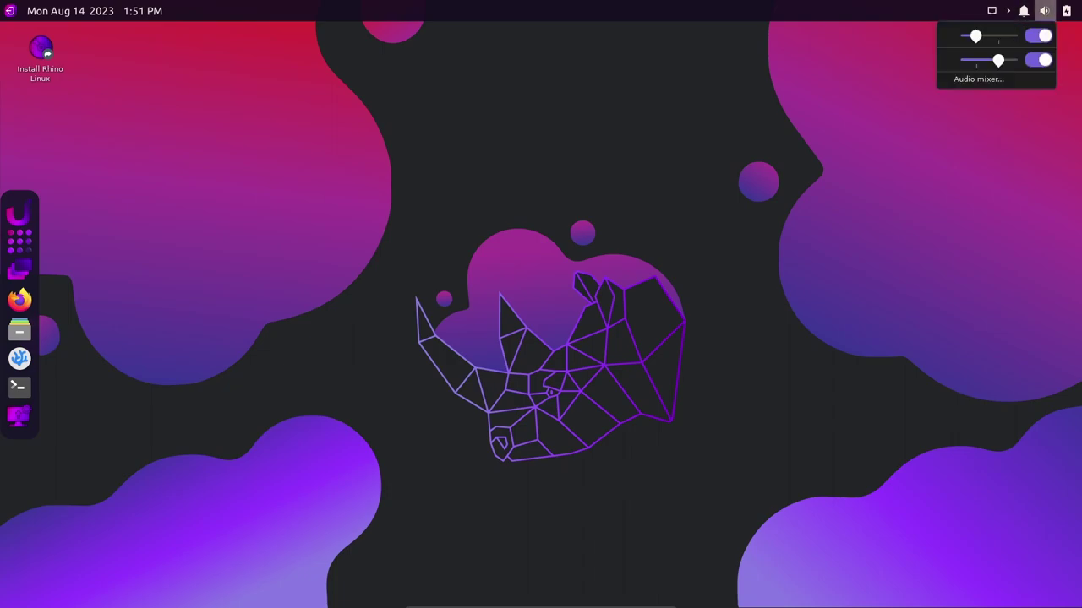
pyautogui.click(1024, 11)
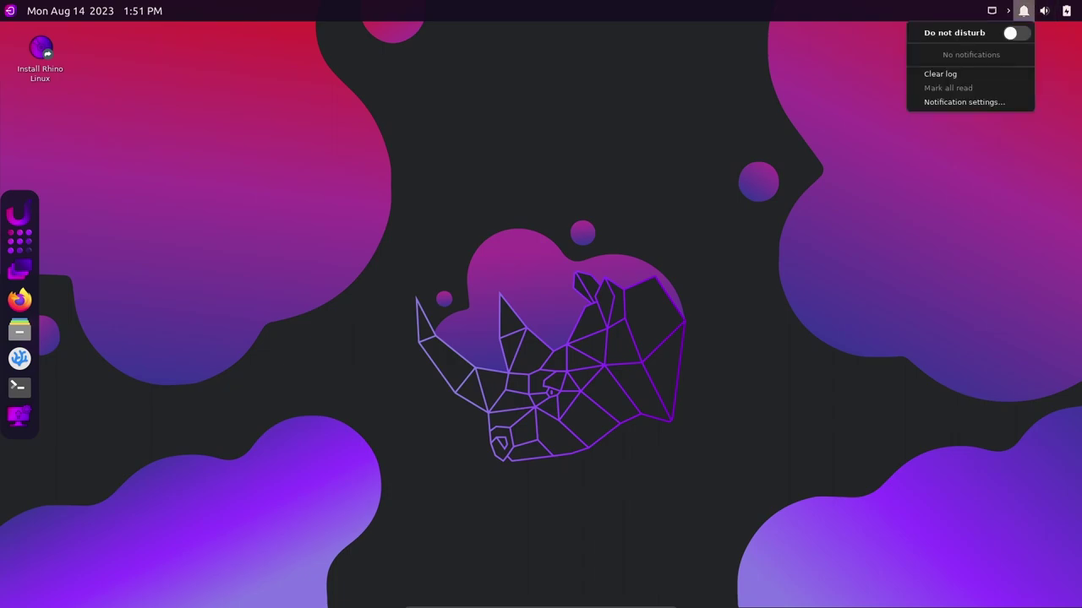
pyautogui.press('Escape')
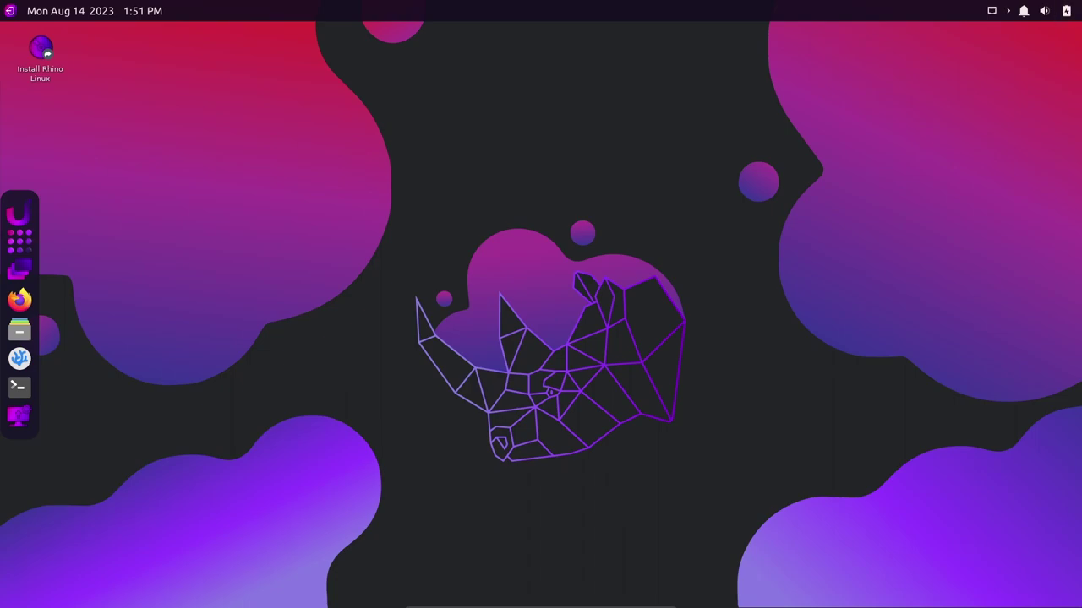
pyautogui.click(1066, 10)
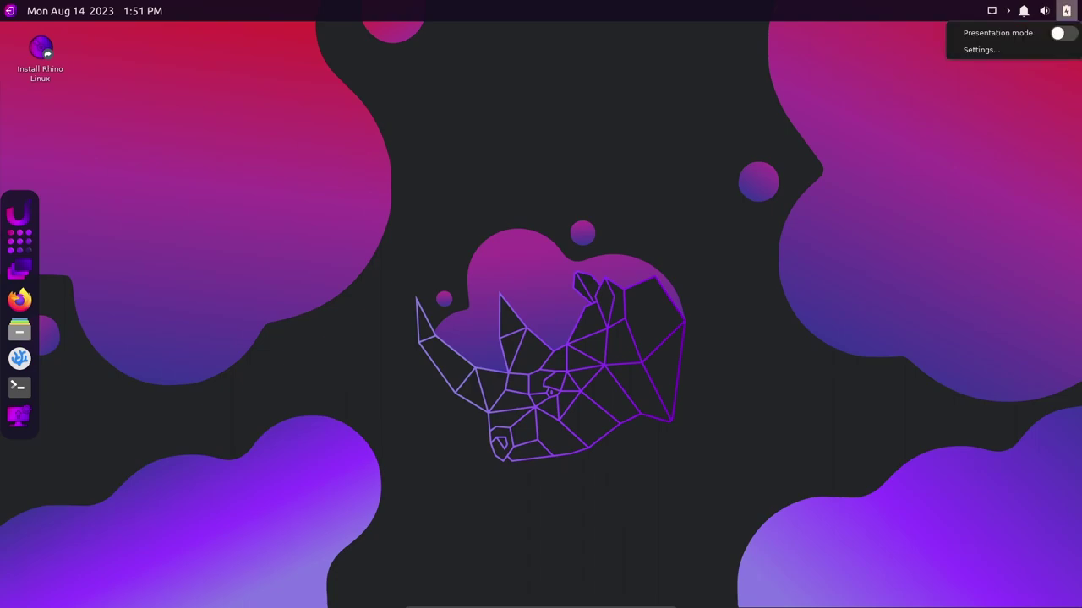
pyautogui.press('Escape')
# Step: Browse the full application overview and launch the Install Rhino Linux program
pyautogui.click(20, 240)
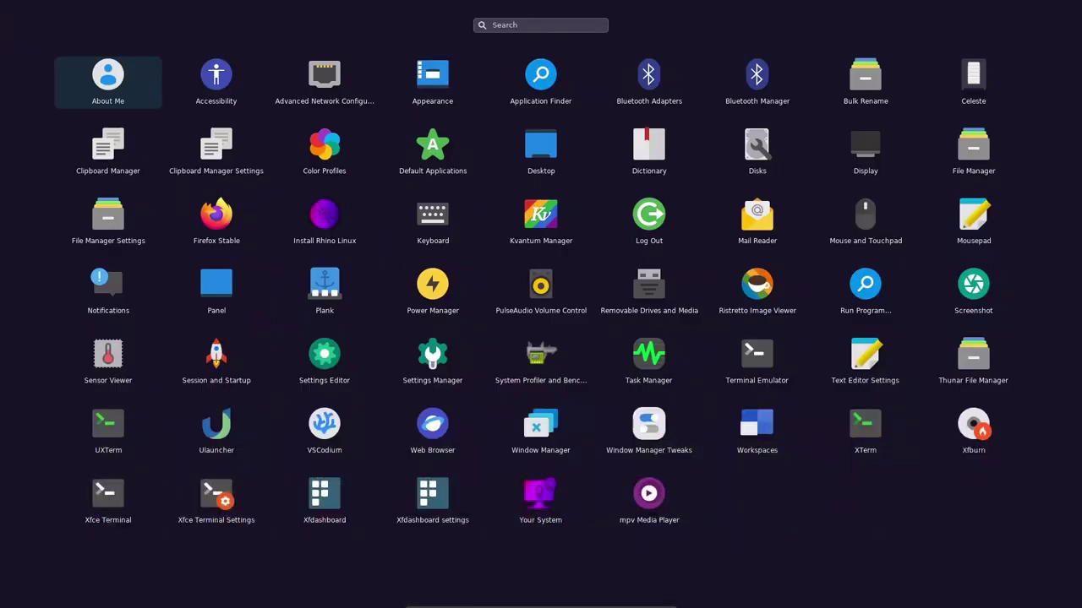
pyautogui.press('Down')
pyautogui.press('Down')
pyautogui.press('Down')
pyautogui.press('Right')
pyautogui.press('Right')
pyautogui.press('Right')
pyautogui.press('Up')
pyautogui.press('Left')
pyautogui.press('Return')
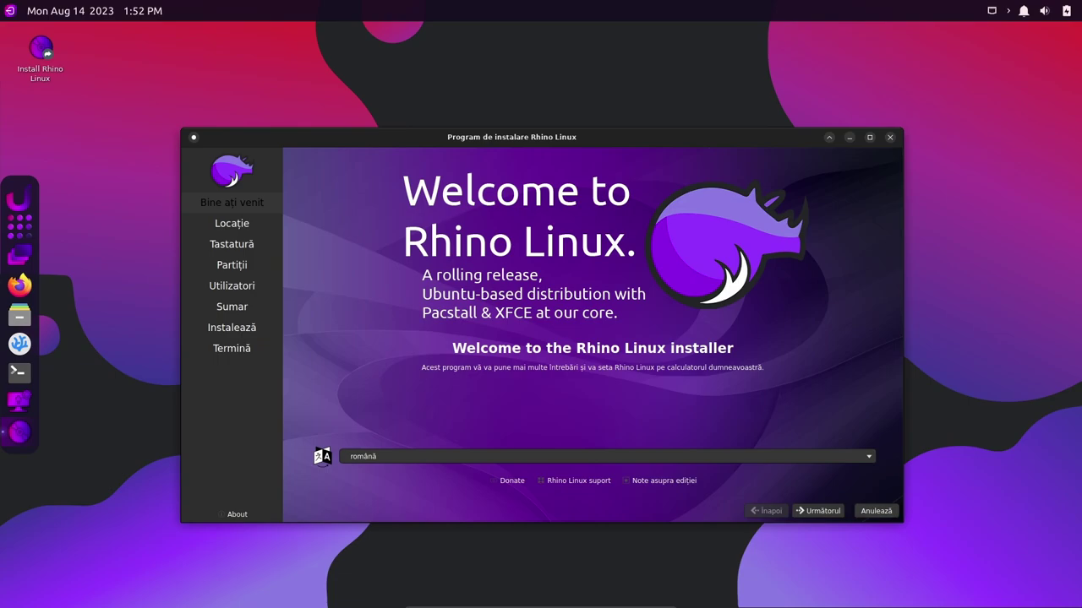
# Step: Advance the installer through the welcome, location and keyboard pages to the partitions page, and cancel the installation
pyautogui.press('Return')
pyautogui.press('Return')
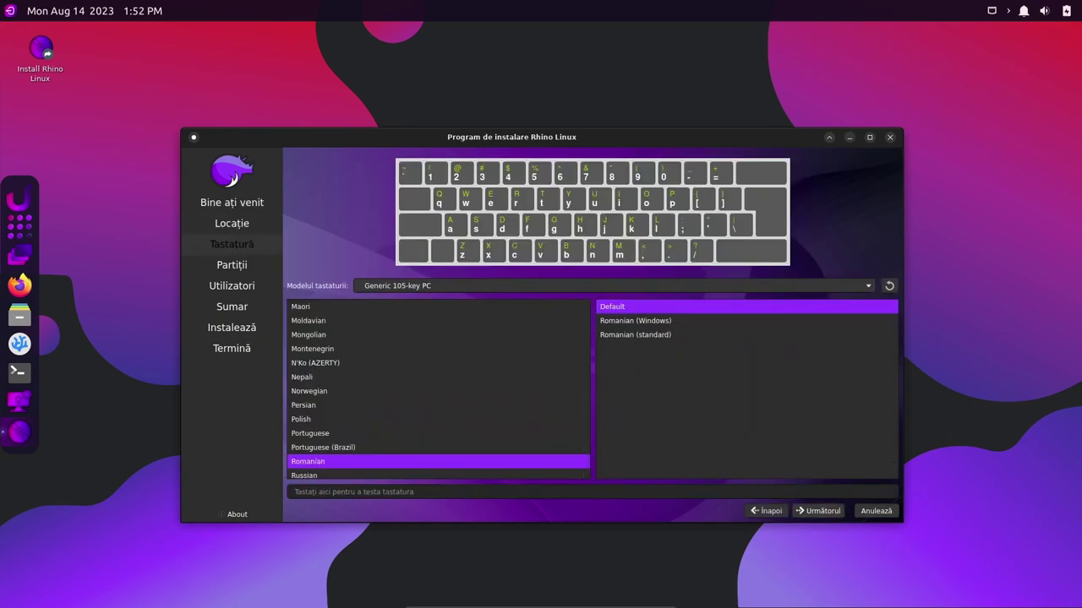
pyautogui.press('Return')
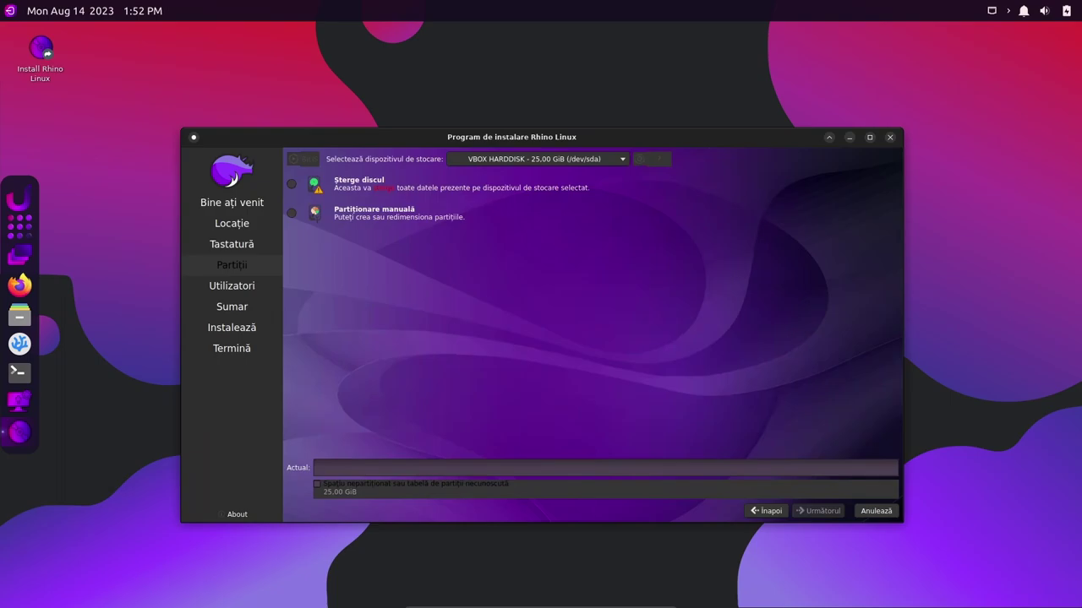
pyautogui.click(889, 137)
pyautogui.click(564, 324)
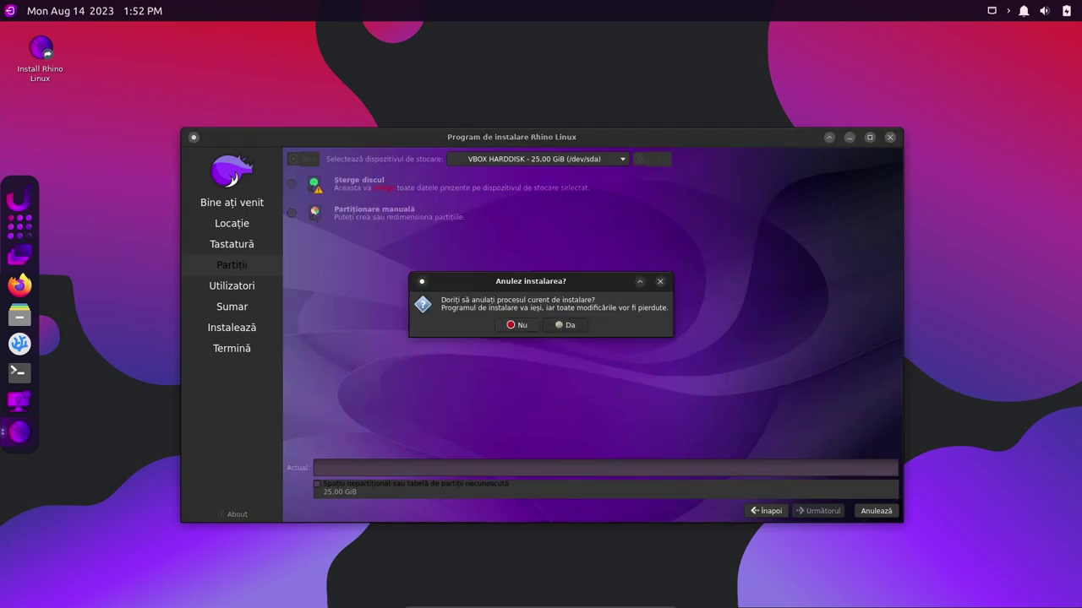
# Step: Open Window Manager Tweaks, review the Compositor, Placement, Workspaces, Accessibility, Focus and Cycling settings, and close it
pyautogui.click(20, 242)
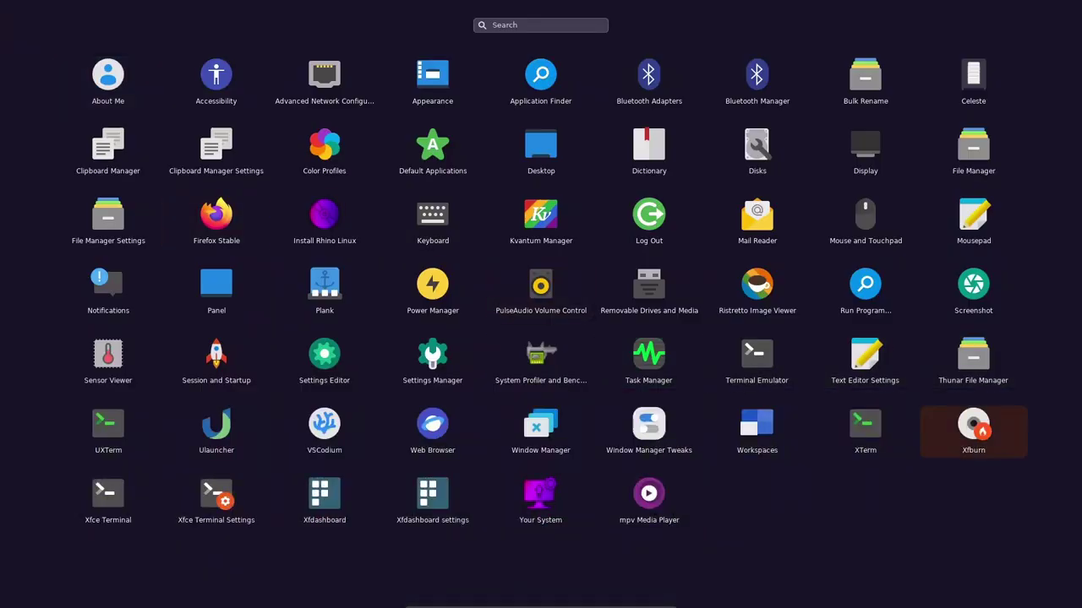
pyautogui.click(649, 427)
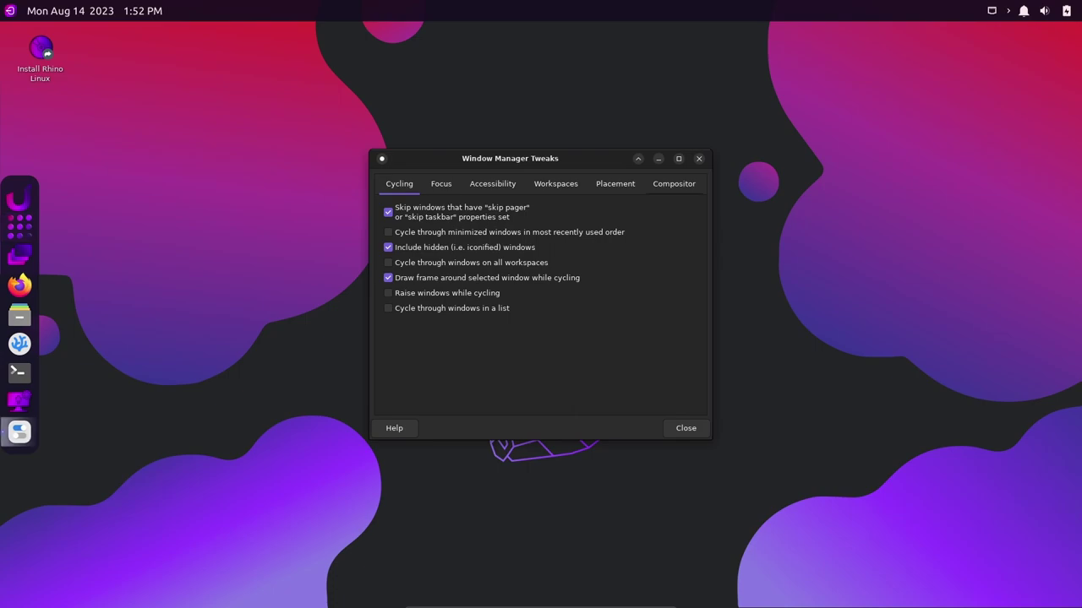
pyautogui.click(674, 184)
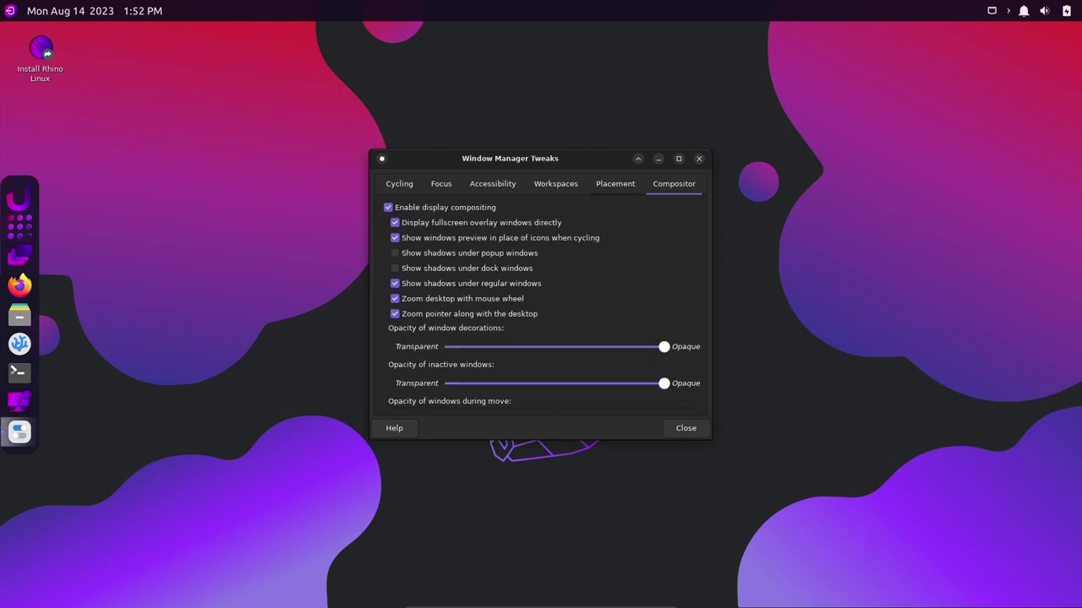
pyautogui.click(616, 183)
pyautogui.click(555, 183)
pyautogui.click(492, 184)
pyautogui.click(441, 183)
pyautogui.click(399, 183)
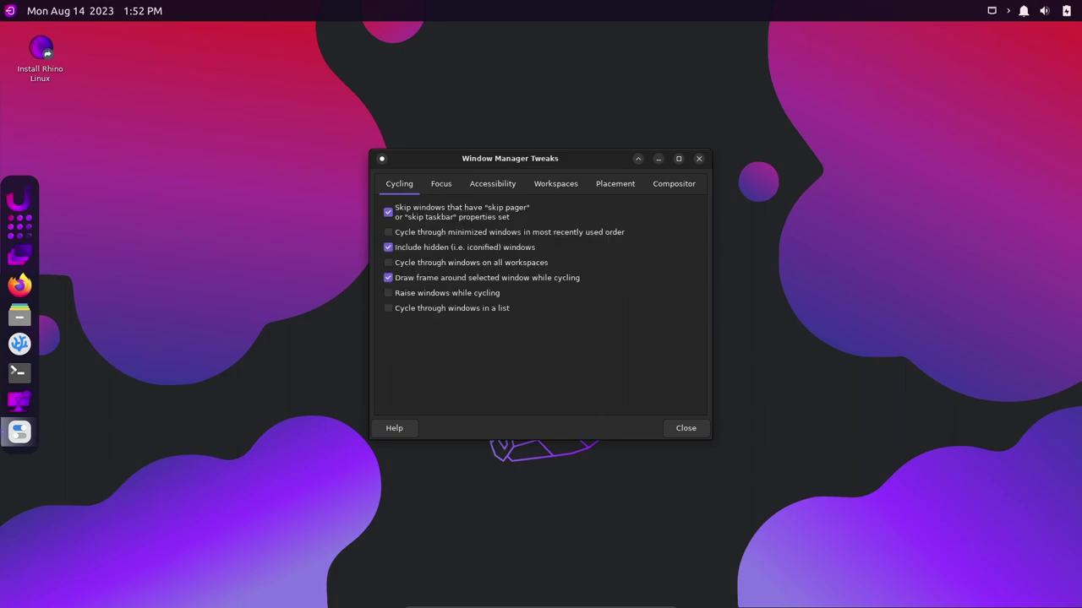
pyautogui.click(685, 428)
# Step: Browse the application overview and launch mpv Media Player
pyautogui.click(20, 241)
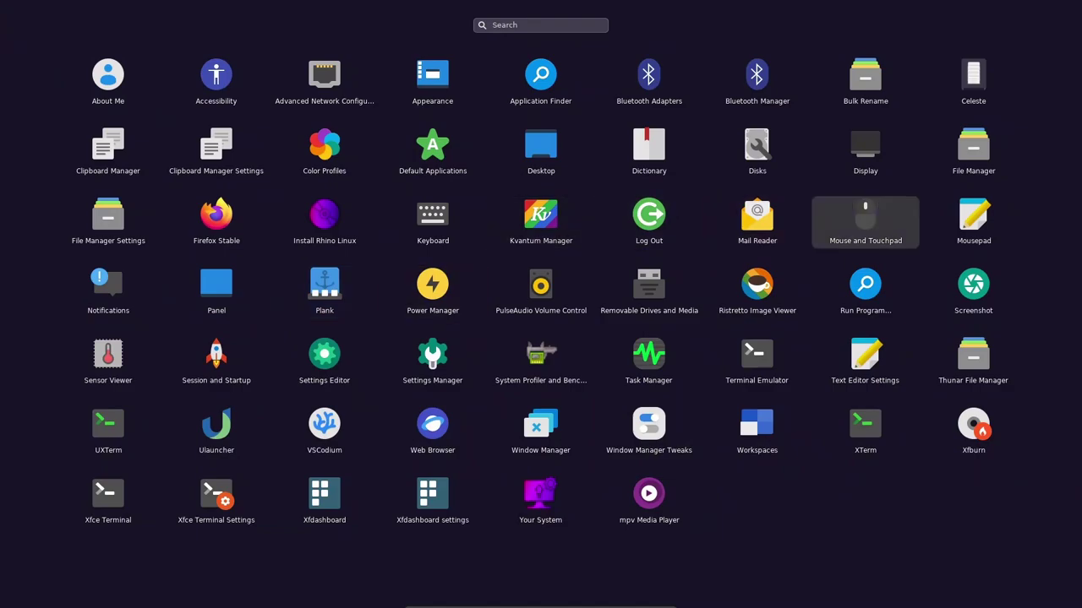
pyautogui.click(974, 221)
pyautogui.press('Down')
pyautogui.press('Down')
pyautogui.press('Down')
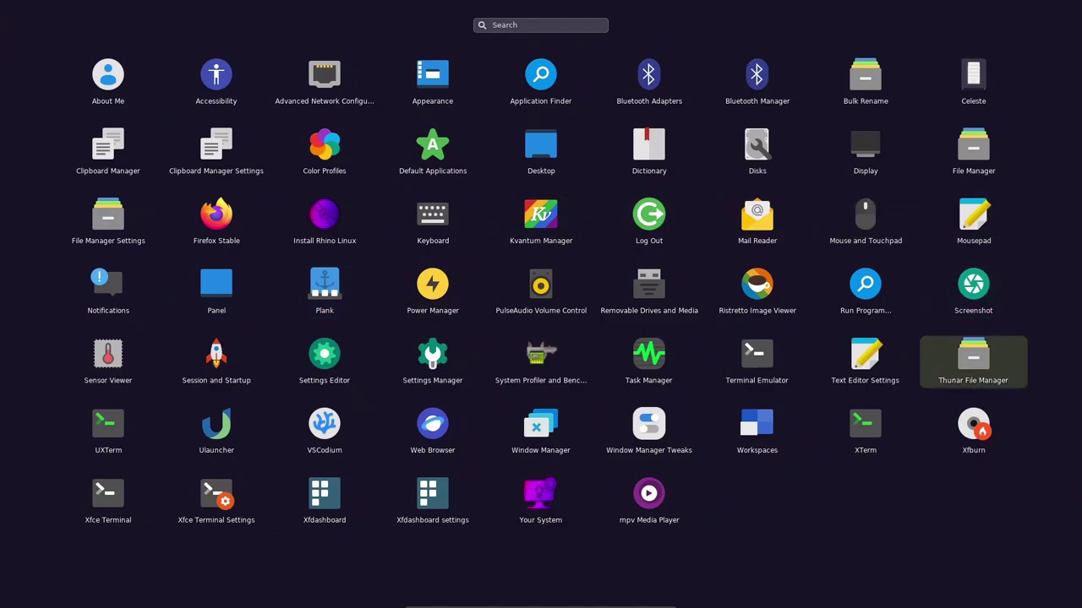
pyautogui.press('Left')
pyautogui.press('Left')
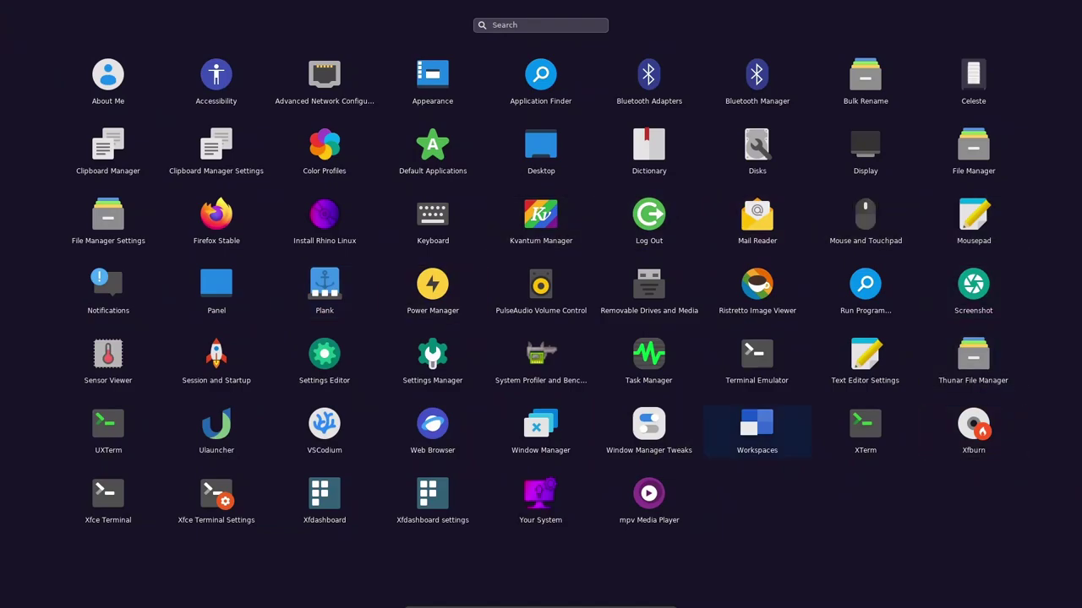
pyautogui.press('Right')
pyautogui.press('Down')
pyautogui.press('Return')
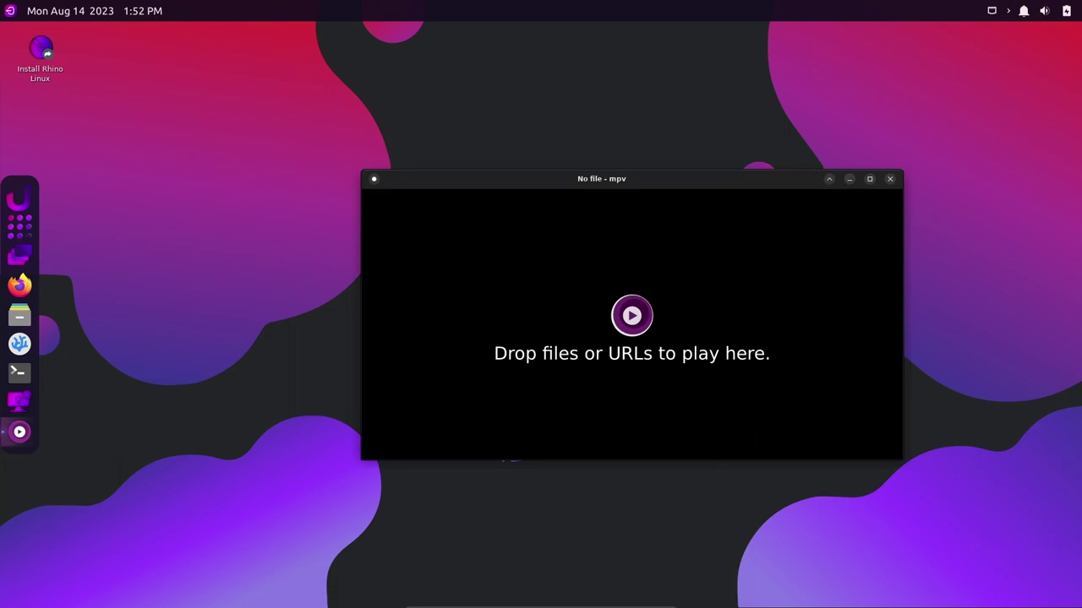
# Step: View the mpv window's management options, such as Always on Top and Roll Window Up, and close the player
pyautogui.click(373, 178)
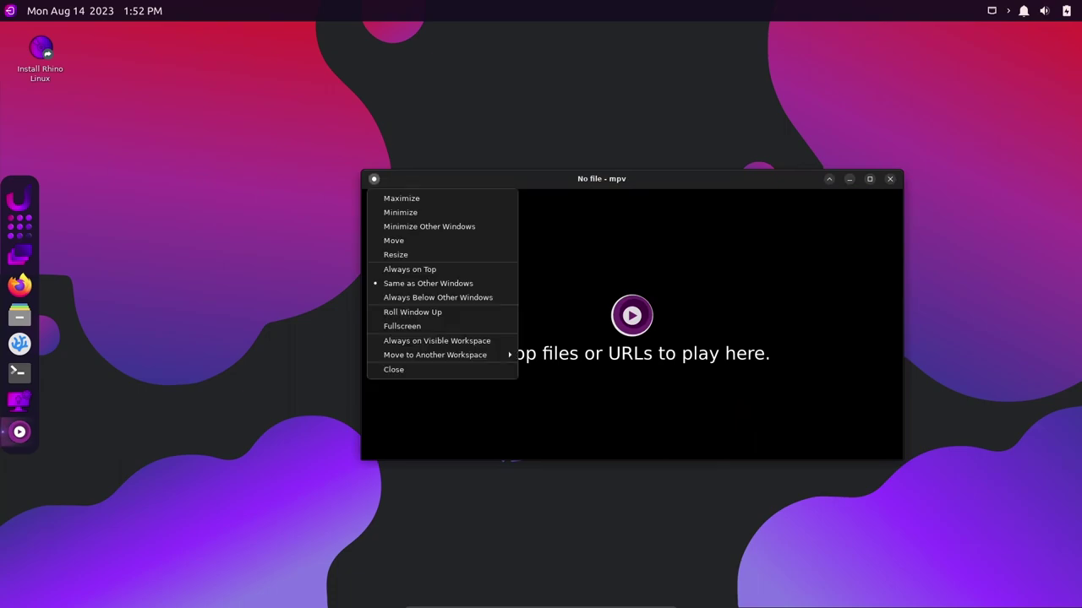
pyautogui.press('Escape')
pyautogui.click(889, 179)
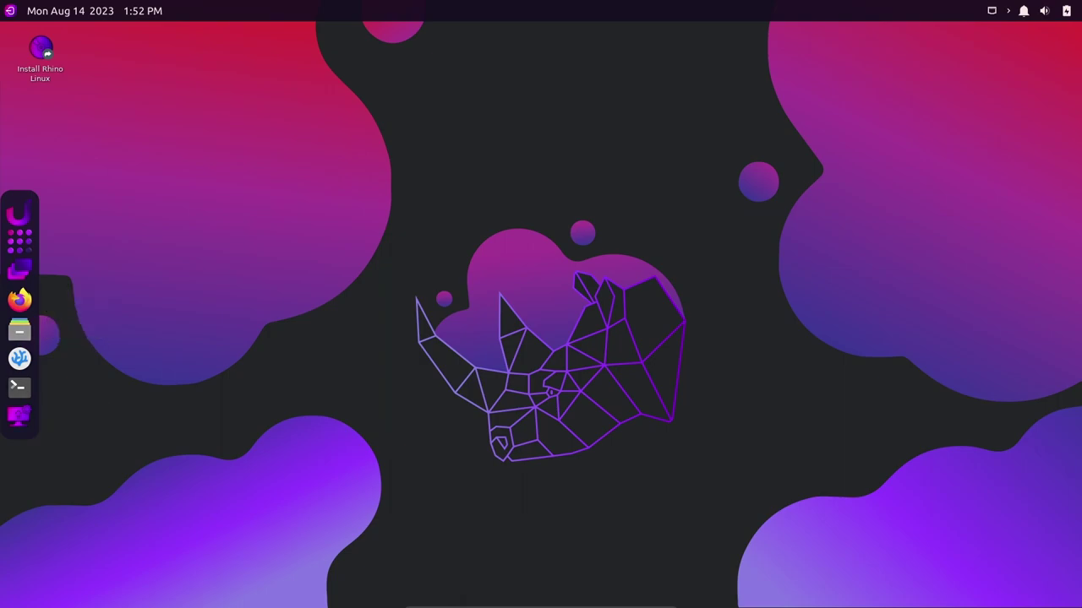
# Step: Open the Appearance settings from Settings Manager, review the Icons, Fonts and Style options, and close the window
pyautogui.click(20, 241)
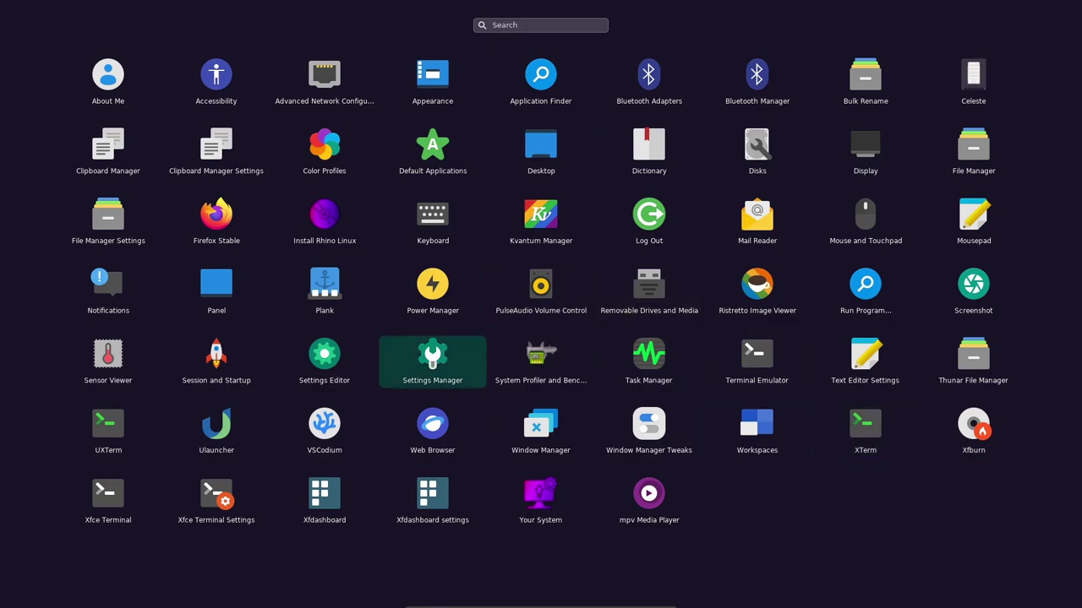
pyautogui.click(432, 359)
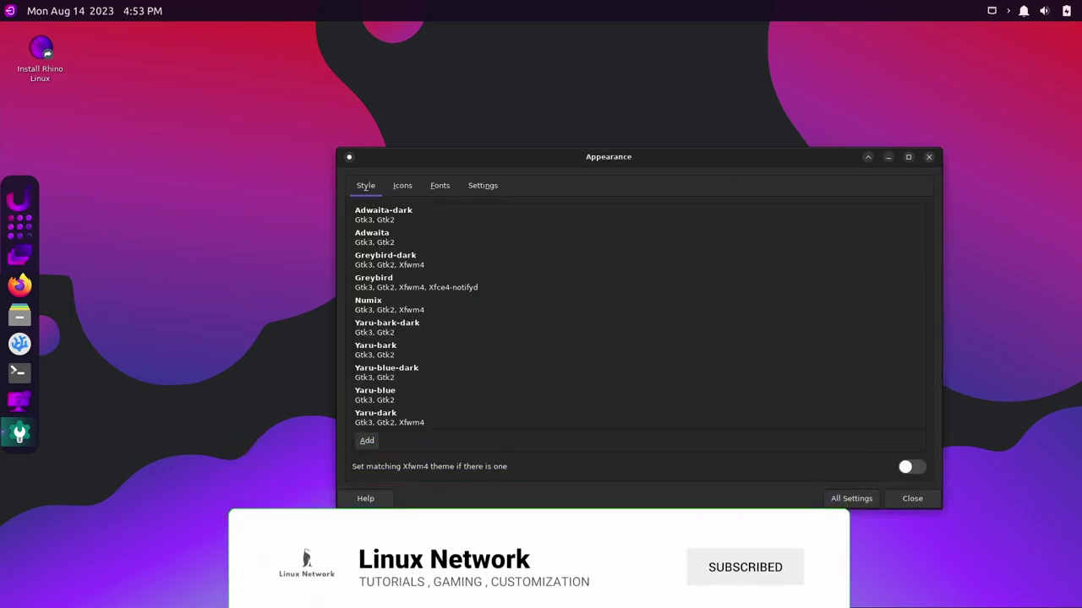
pyautogui.hotkey('alt', 'i')
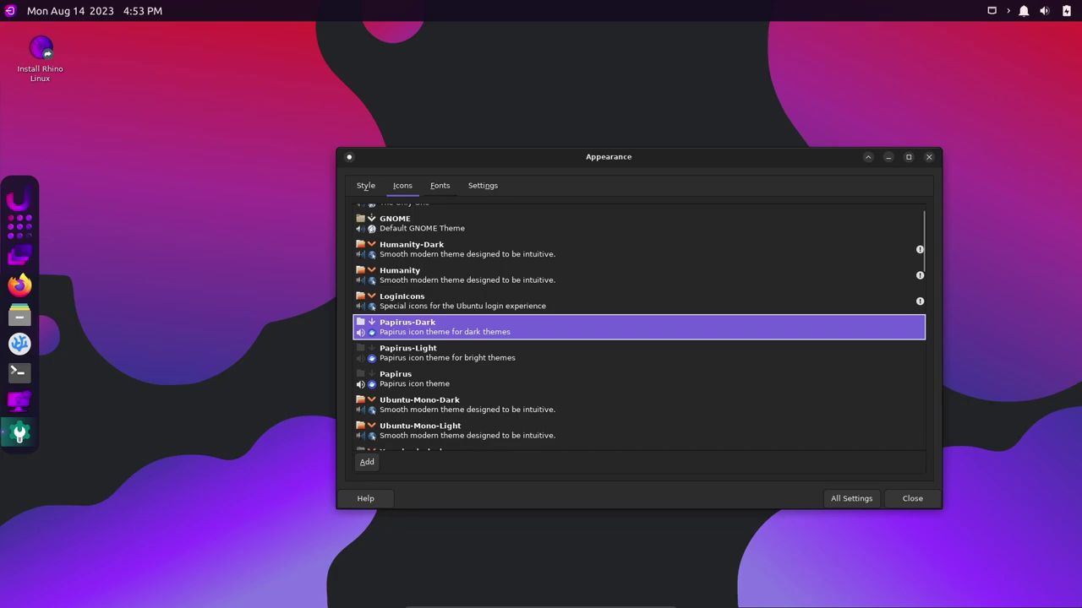
pyautogui.hotkey('alt', 'f')
pyautogui.hotkey('alt', 's')
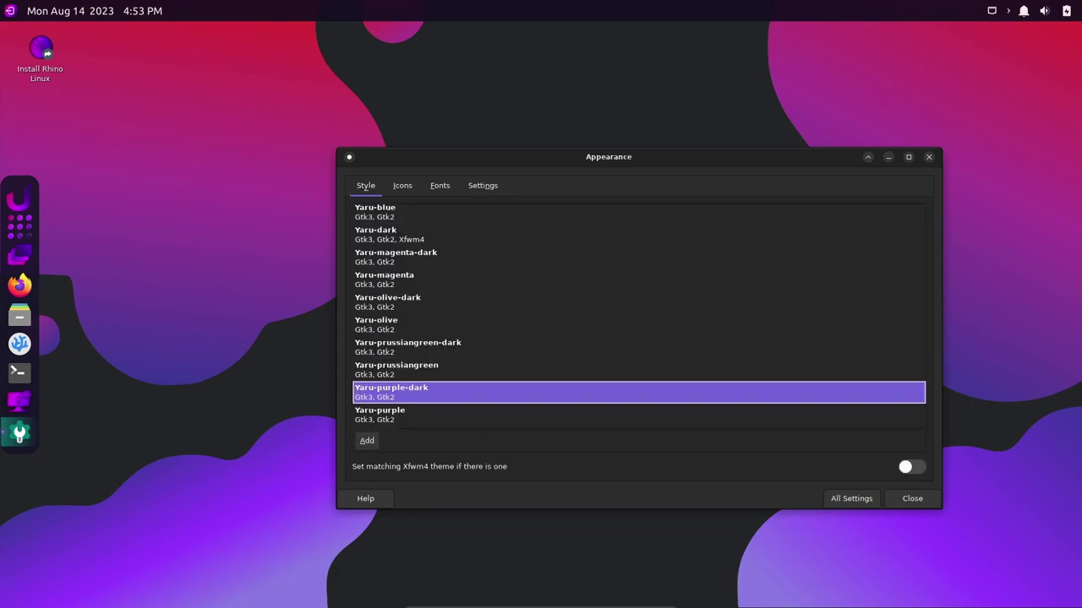
pyautogui.click(929, 156)
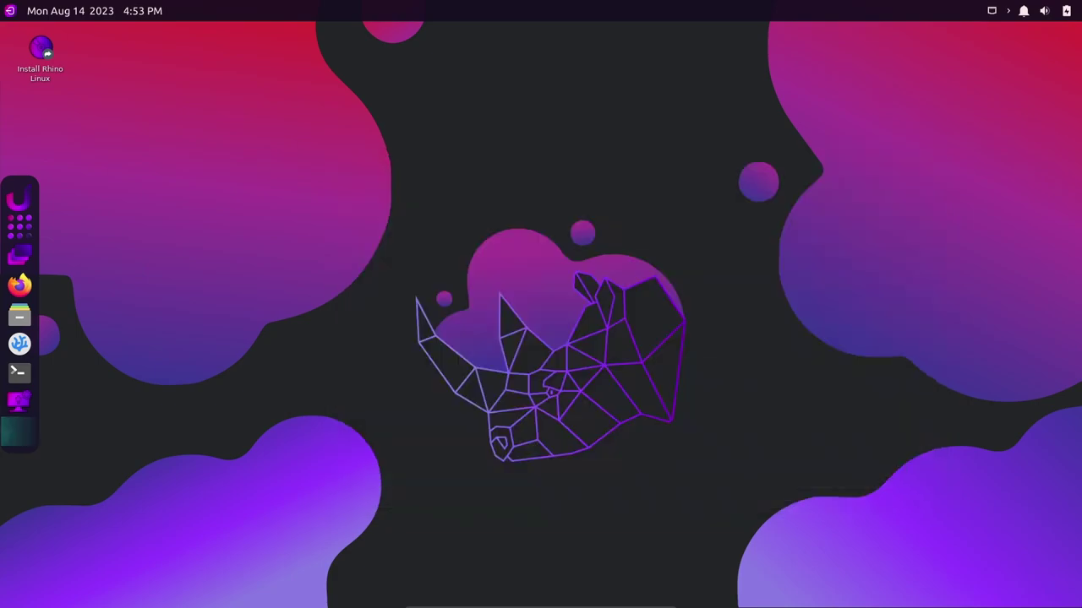